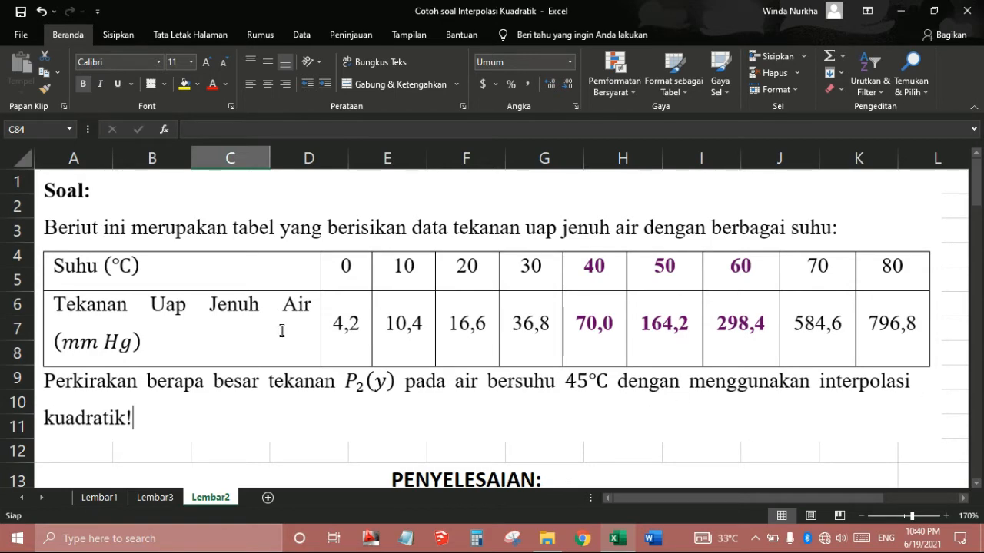
Enter 40 as the x₀ value in cell C31 of the section 3 table, taken from the problem's temperature data.
{"action": "scroll", "coordinate": [281, 331], "scroll_direction": "down", "scroll_amount": 2}
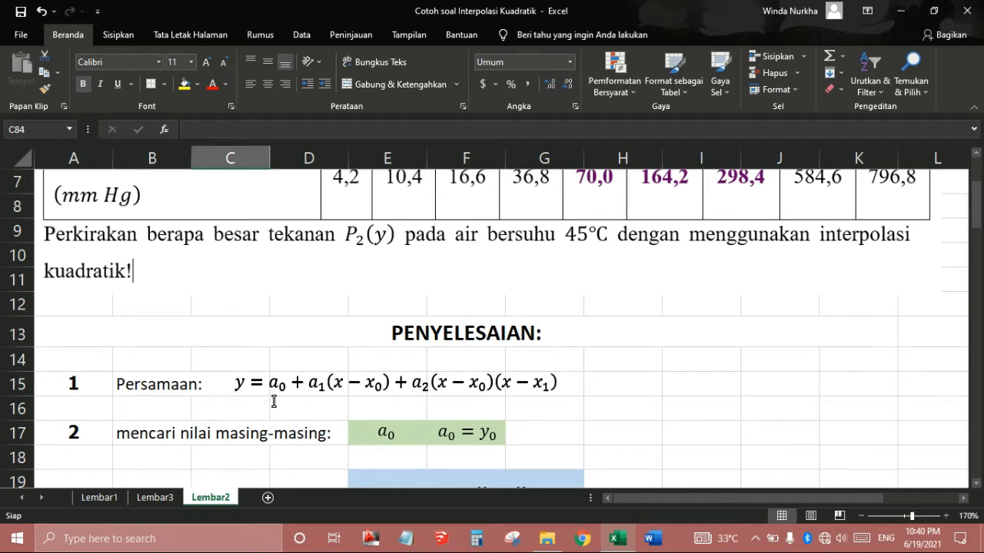
{"action": "scroll", "coordinate": [274, 401], "scroll_direction": "down", "scroll_amount": 2}
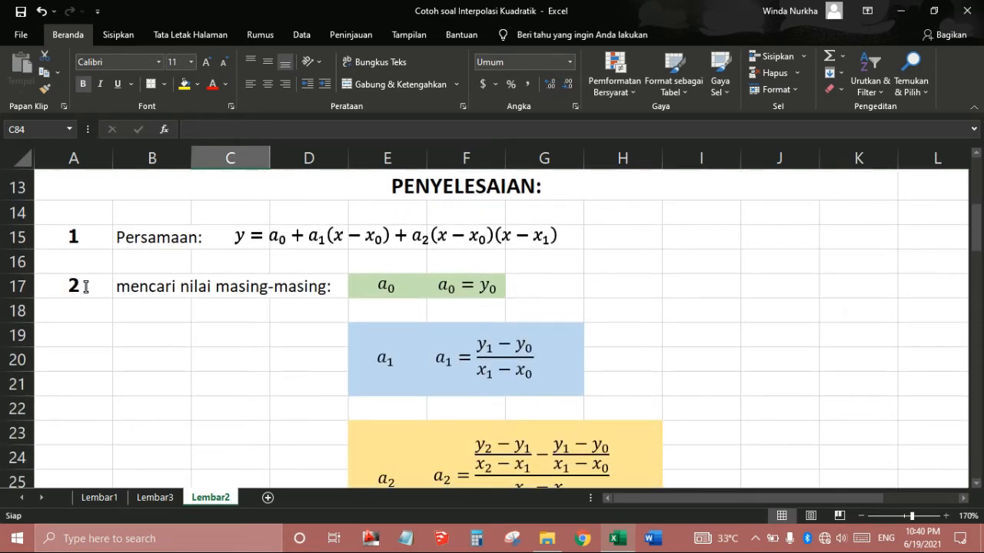
{"action": "scroll", "coordinate": [393, 292], "scroll_direction": "down", "scroll_amount": 1}
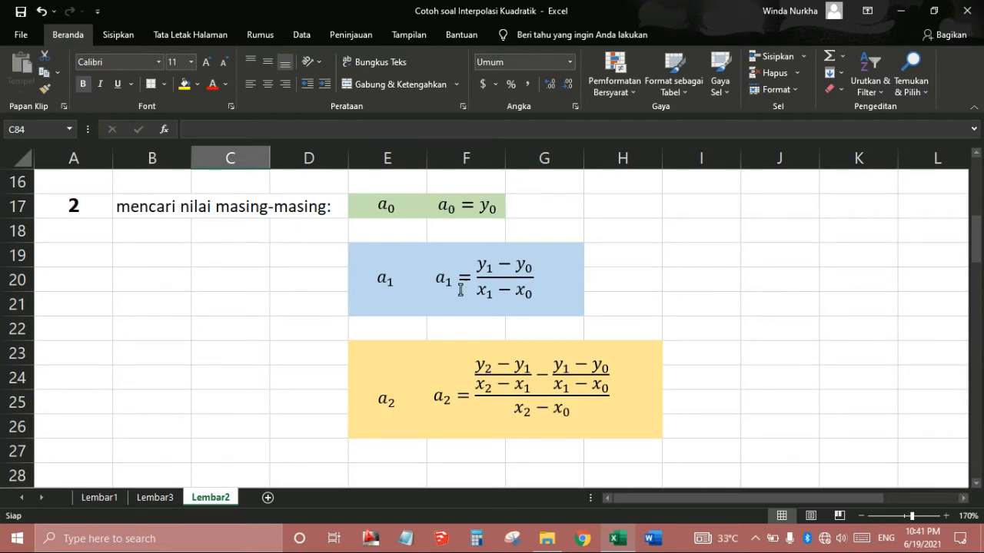
{"action": "scroll", "coordinate": [320, 408], "scroll_direction": "down", "scroll_amount": 2}
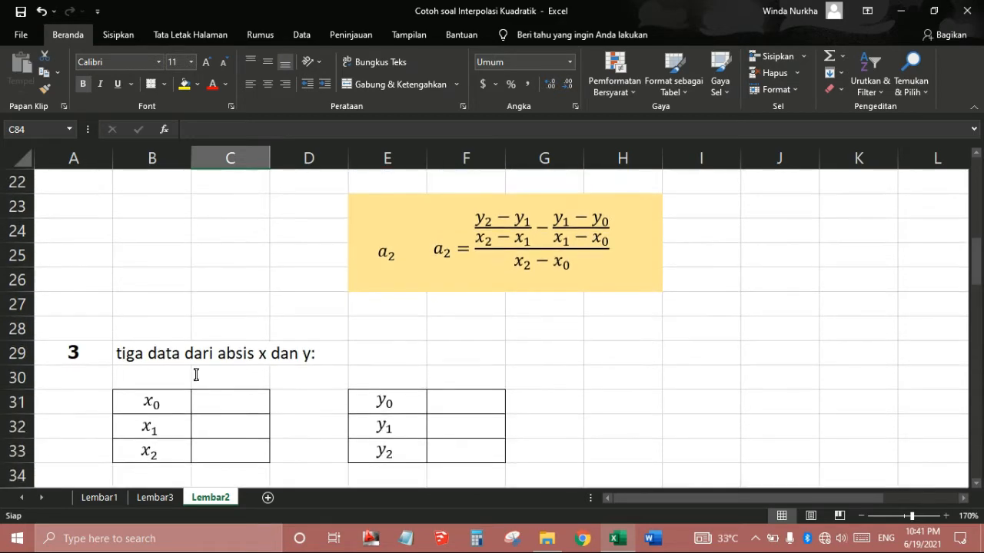
{"action": "scroll", "coordinate": [224, 358], "scroll_direction": "down", "scroll_amount": 1}
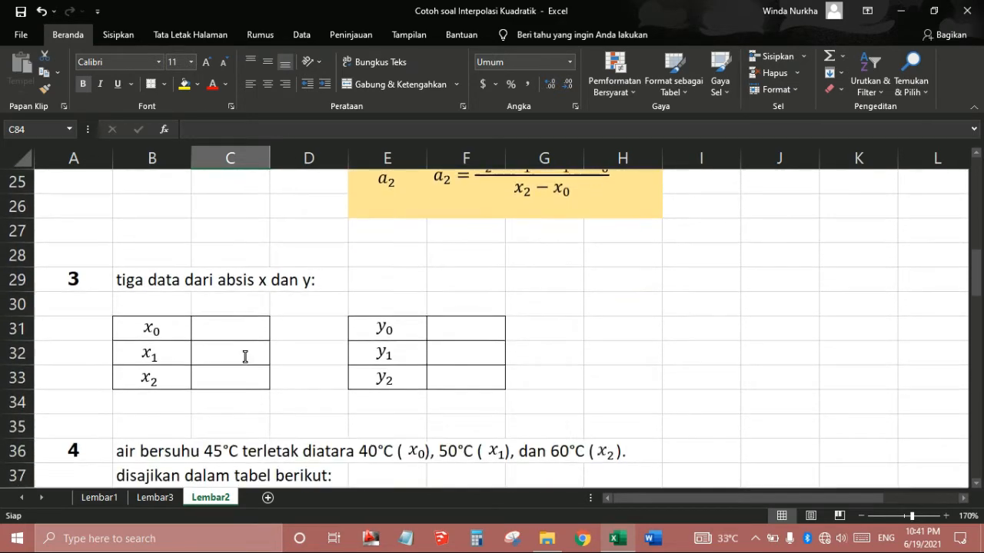
{"action": "left_click", "coordinate": [236, 326]}
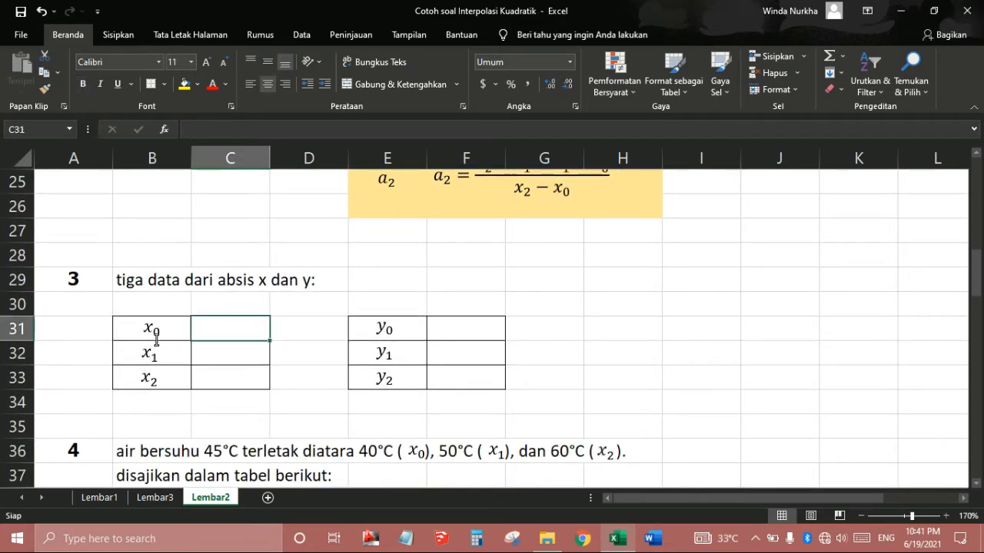
{"action": "scroll", "coordinate": [149, 372], "scroll_direction": "up", "scroll_amount": 7}
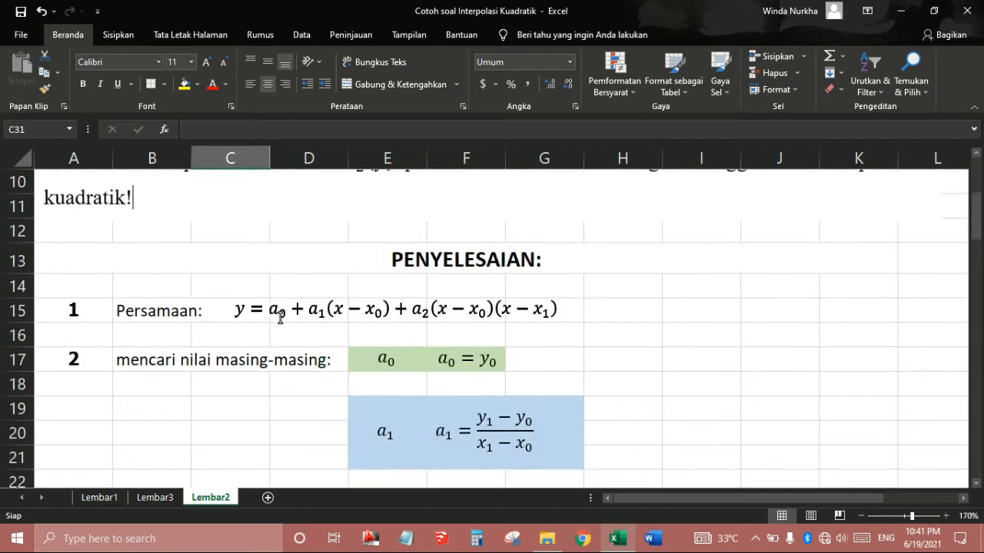
{"action": "scroll", "coordinate": [348, 321], "scroll_direction": "up", "scroll_amount": 1}
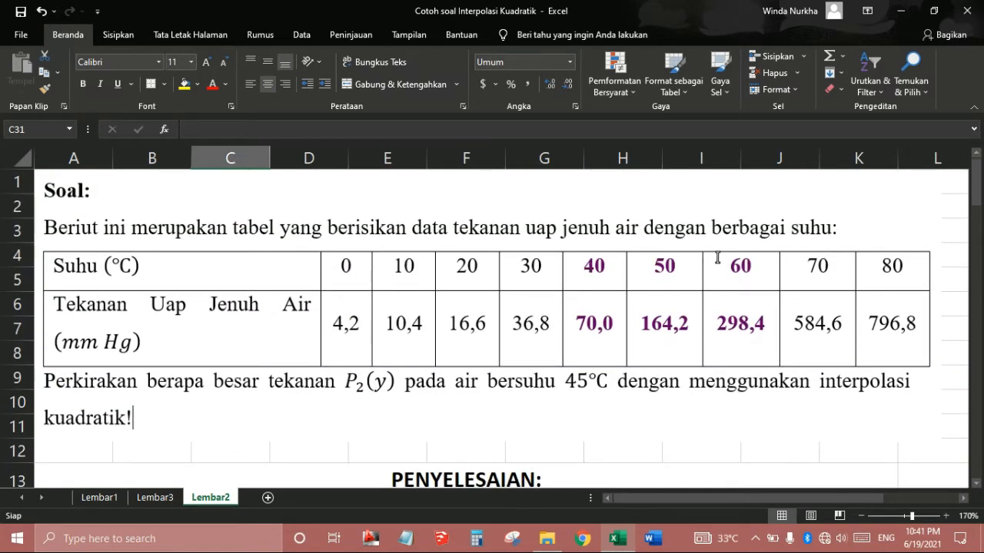
{"action": "scroll", "coordinate": [374, 351], "scroll_direction": "down", "scroll_amount": 7}
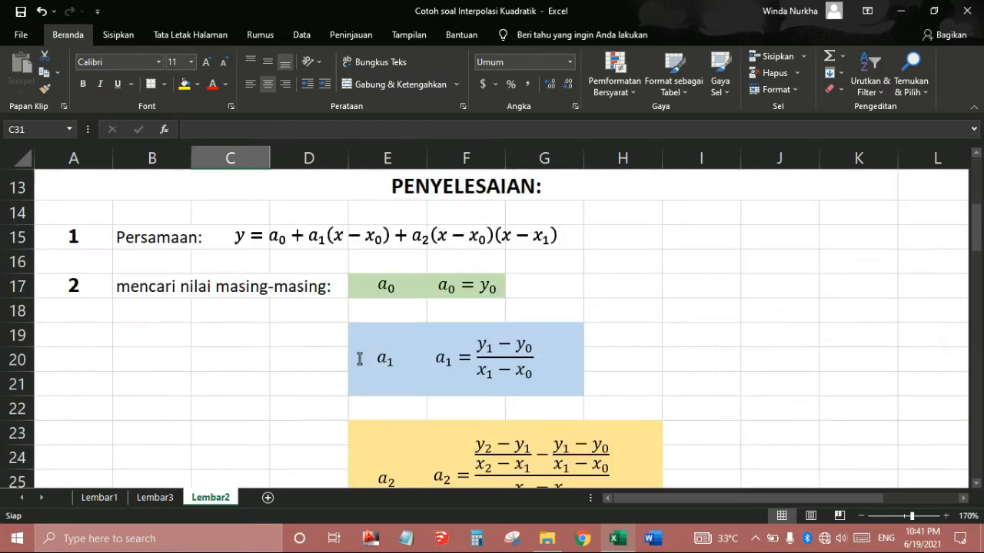
{"action": "scroll", "coordinate": [207, 403], "scroll_direction": "up", "scroll_amount": 1}
{"action": "type", "text": "40"}
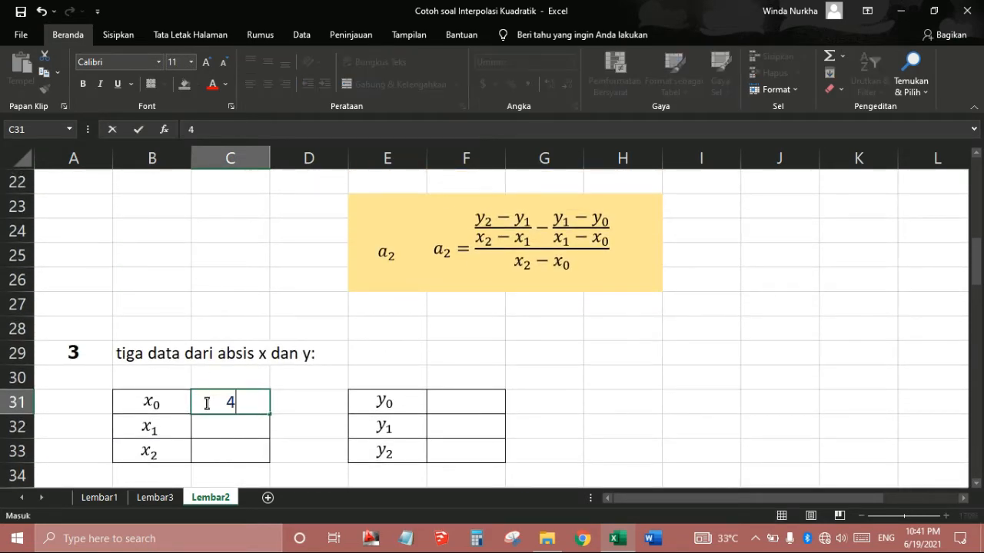
Enter 50 for x₁ in cell C32 and 60 for x₂ in cell C33.
{"action": "left_click", "coordinate": [209, 428]}
{"action": "type", "text": "50"}
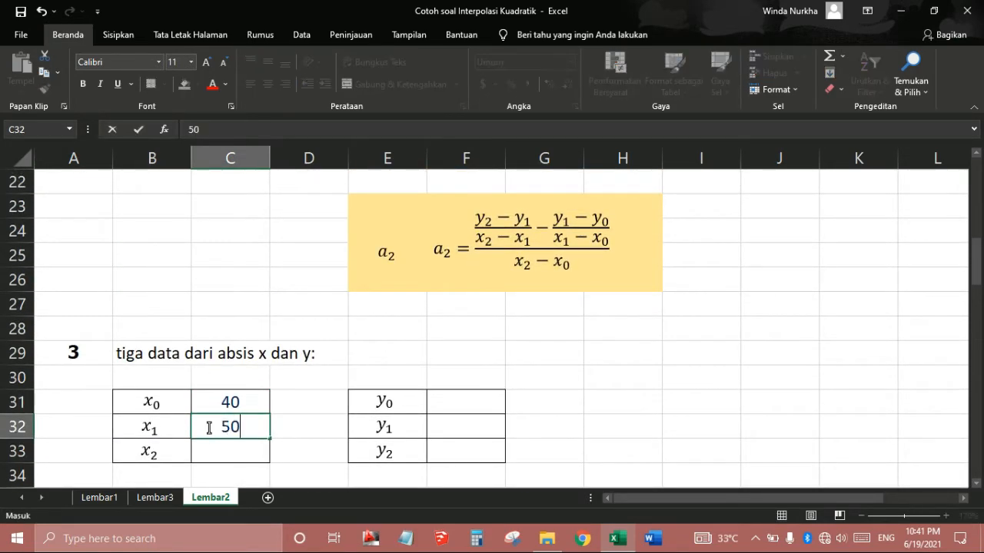
{"action": "scroll", "coordinate": [209, 428], "scroll_direction": "down", "scroll_amount": 1}
{"action": "left_click", "coordinate": [229, 378]}
{"action": "type", "text": "60"}
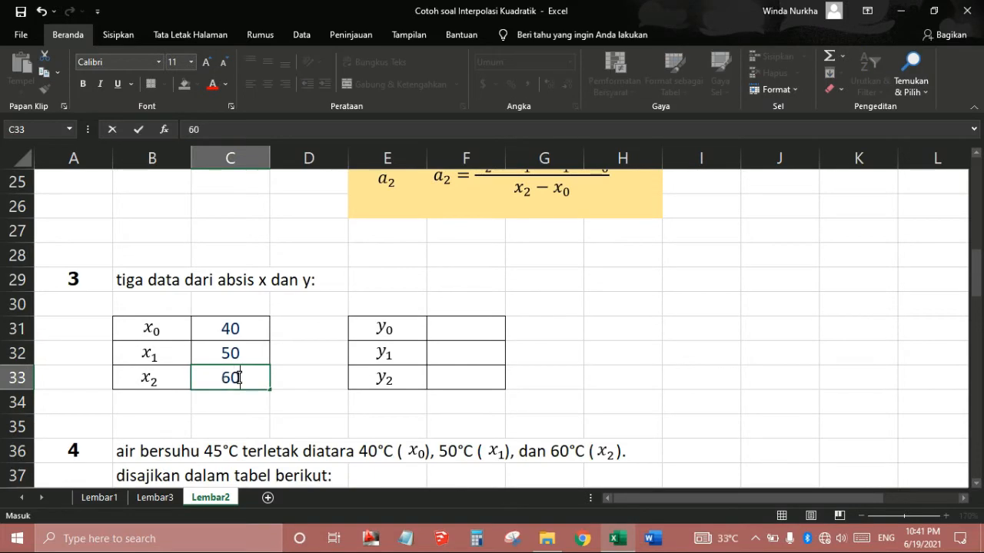
Enter 70.0 as the y₀ value in cell F31, taken from the pressure listed for 40°C.
{"action": "left_click", "coordinate": [443, 330]}
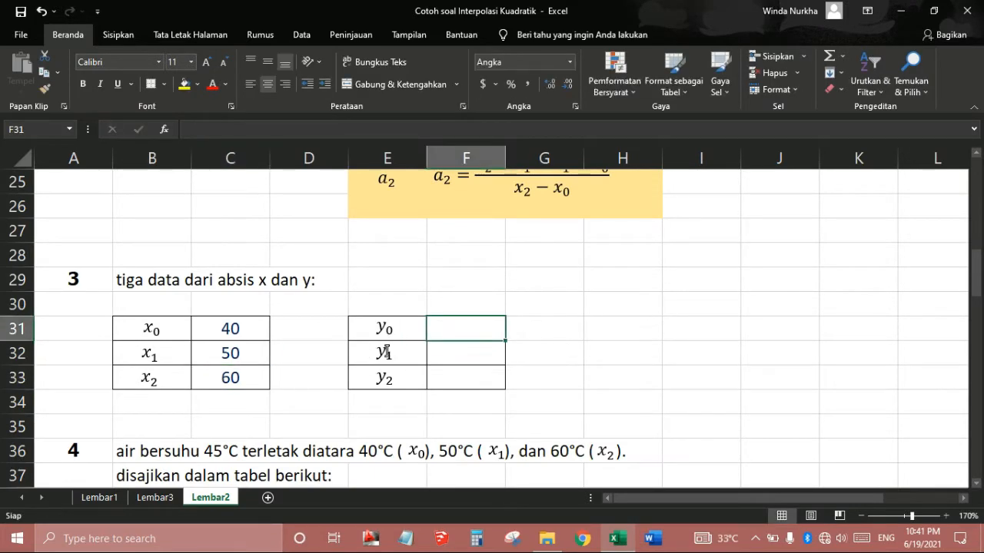
{"action": "scroll", "coordinate": [461, 354], "scroll_direction": "up", "scroll_amount": 7}
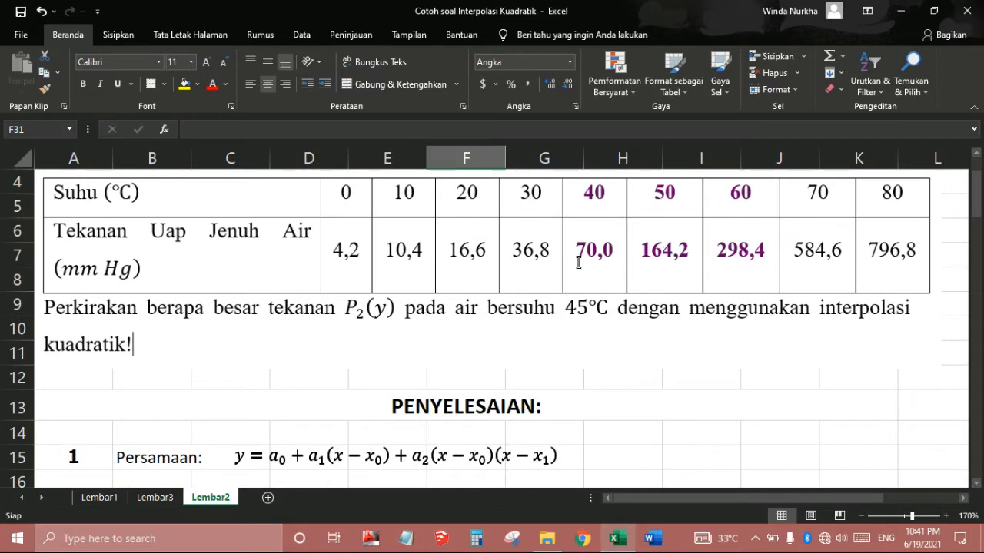
{"action": "scroll", "coordinate": [610, 309], "scroll_direction": "down", "scroll_amount": 7}
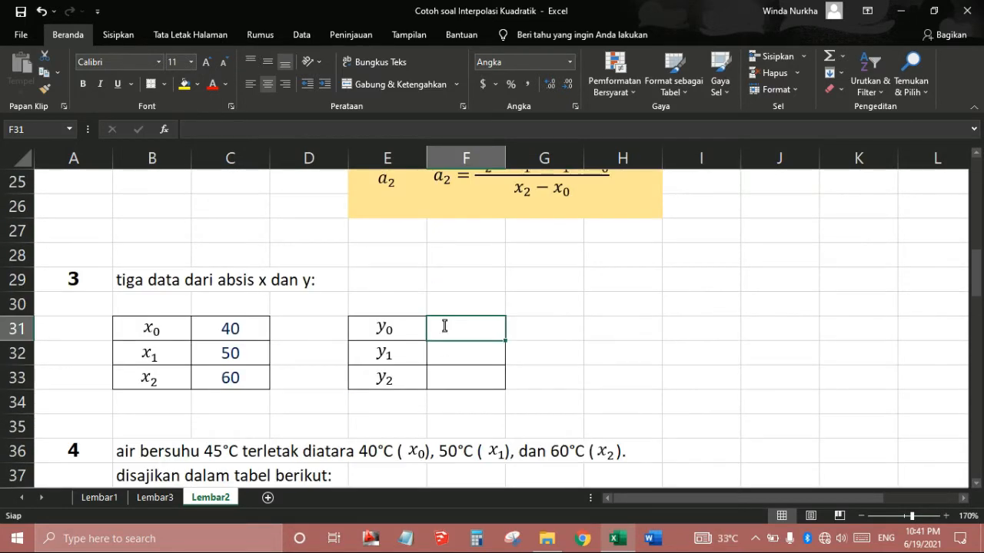
{"action": "type", "text": "70.0"}
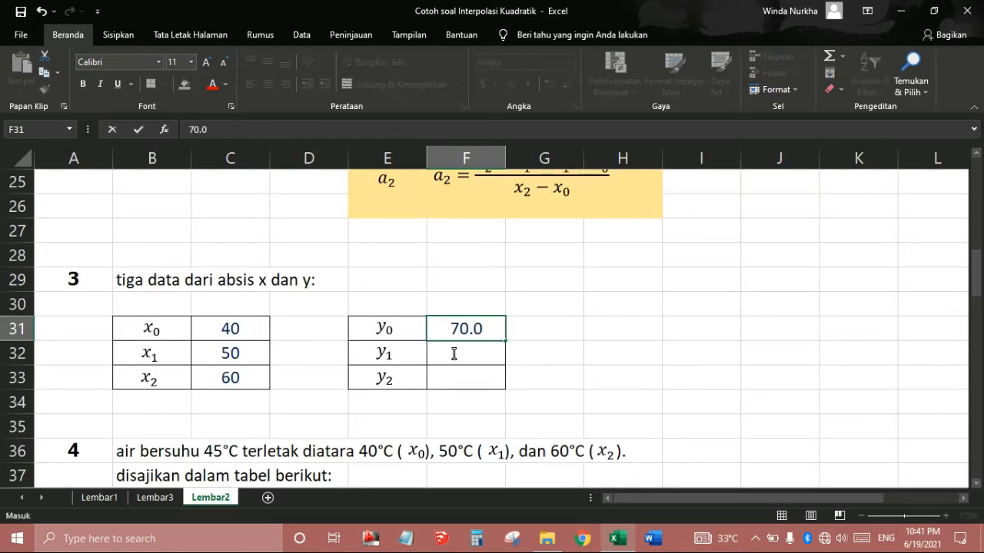
Enter 164.2 as the y₁ value in cell F32, taken from the pressure listed for 50°C.
{"action": "left_click", "coordinate": [454, 353]}
{"action": "scroll", "coordinate": [453, 354], "scroll_direction": "up", "scroll_amount": 8}
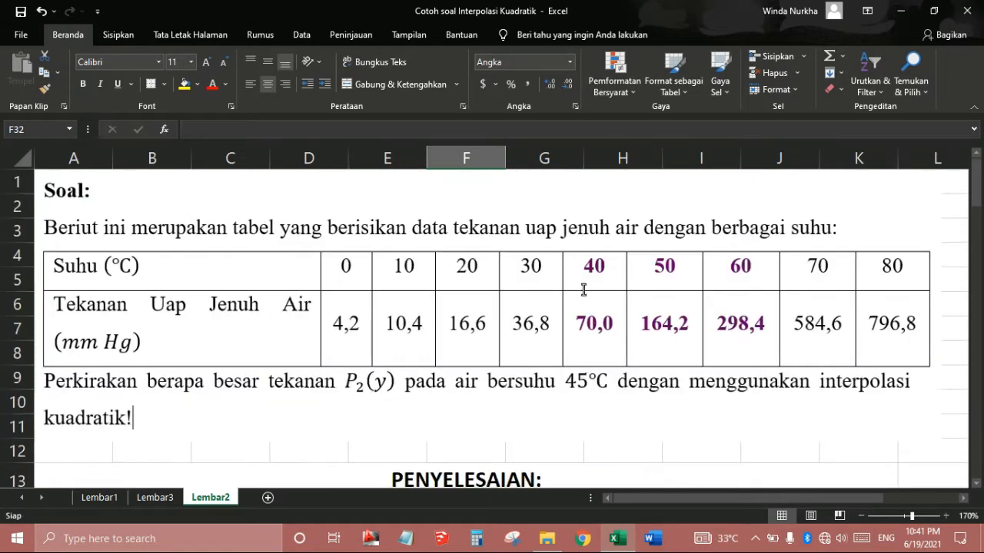
{"action": "scroll", "coordinate": [659, 328], "scroll_direction": "down", "scroll_amount": 9}
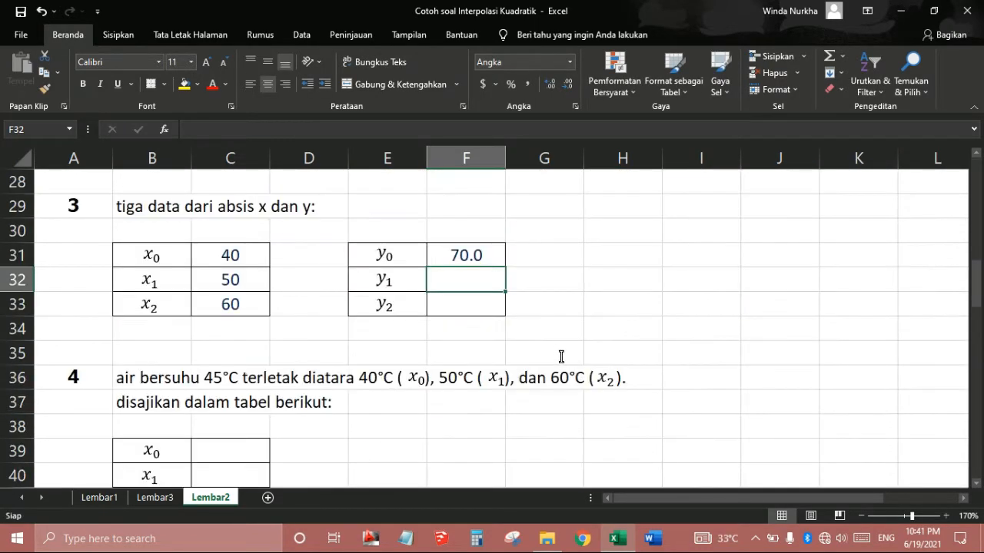
{"action": "type", "text": "164."}
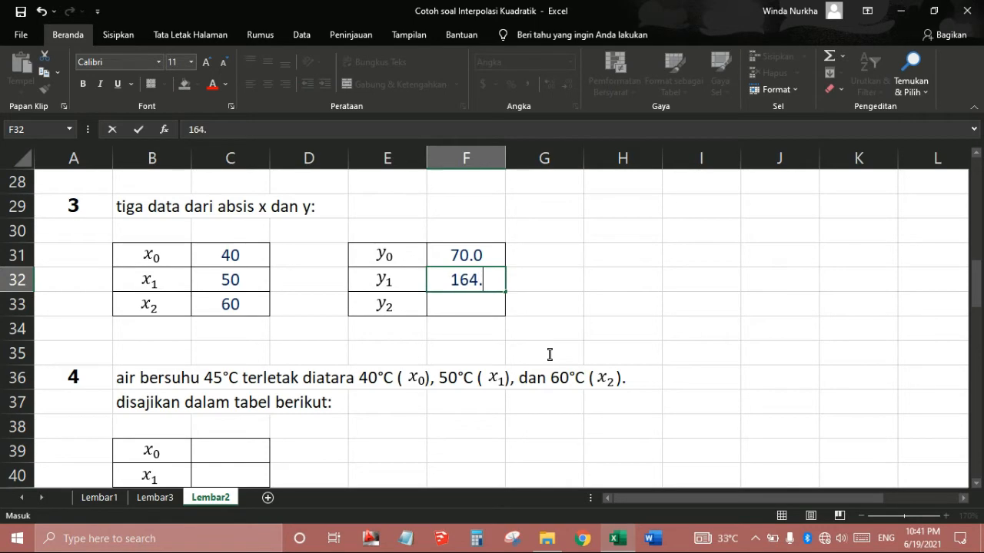
{"action": "type", "text": "2"}
{"action": "key", "text": "Return"}
Enter 298.4 as the y₂ value in cell F33, taken from the pressure listed for 60°C.
{"action": "scroll", "coordinate": [523, 307], "scroll_direction": "up", "scroll_amount": 6}
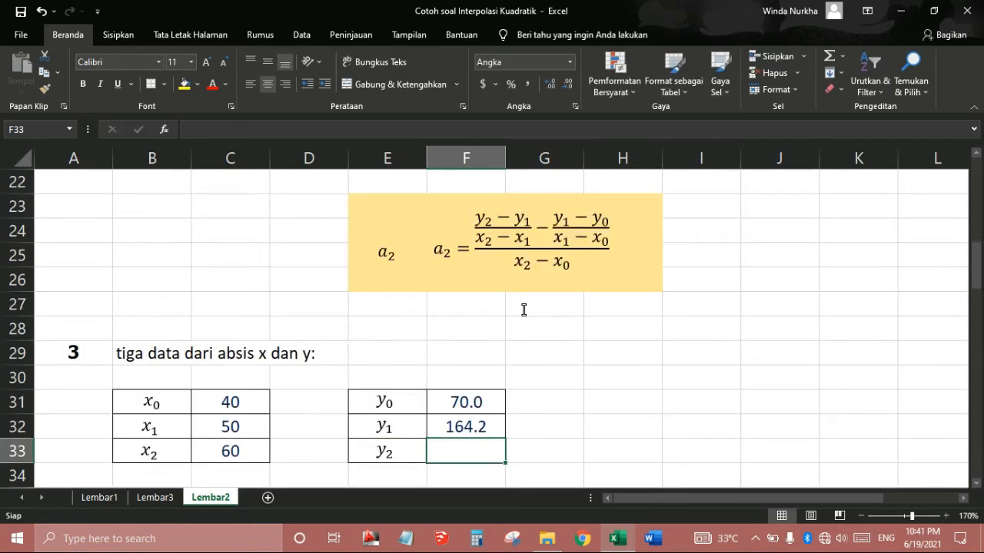
{"action": "scroll", "coordinate": [530, 305], "scroll_direction": "up", "scroll_amount": 2}
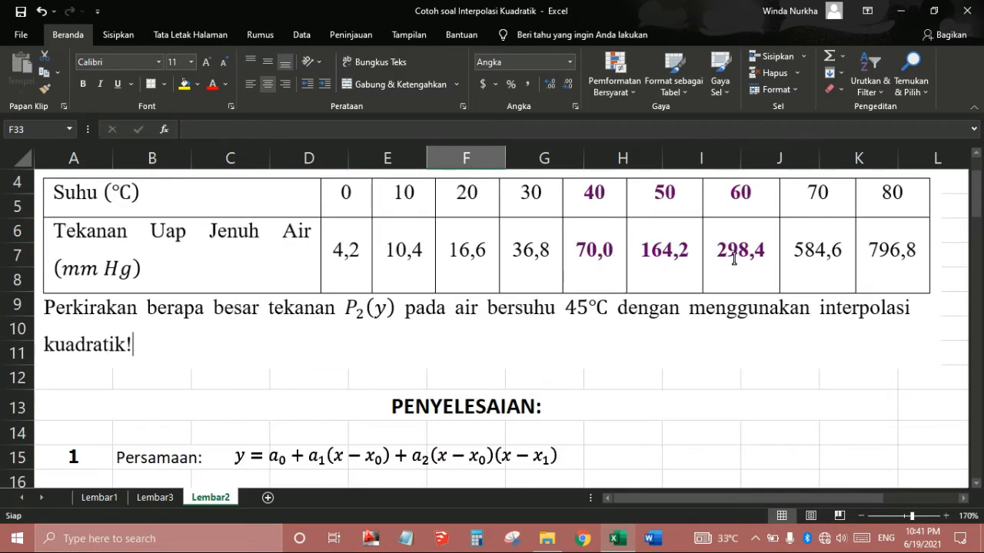
{"action": "scroll", "coordinate": [734, 260], "scroll_direction": "up", "scroll_amount": 1}
{"action": "scroll", "coordinate": [625, 314], "scroll_direction": "down", "scroll_amount": 9}
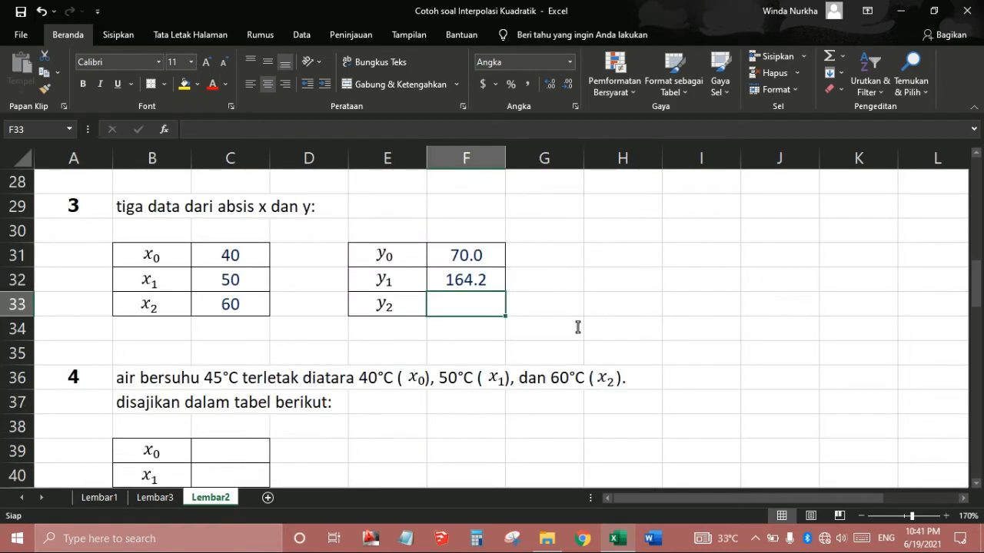
{"action": "type", "text": "298."}
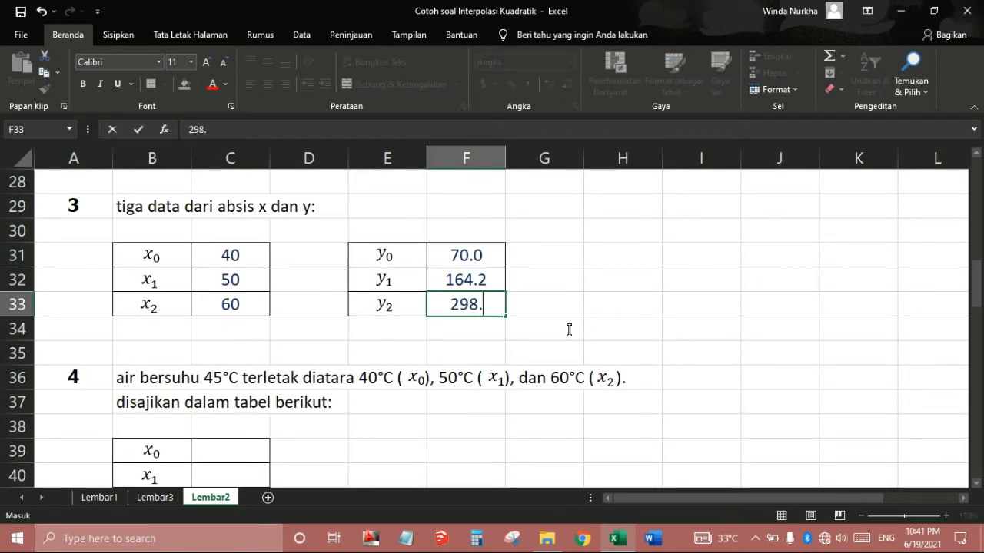
{"action": "type", "text": "4"}
{"action": "left_click", "coordinate": [604, 307]}
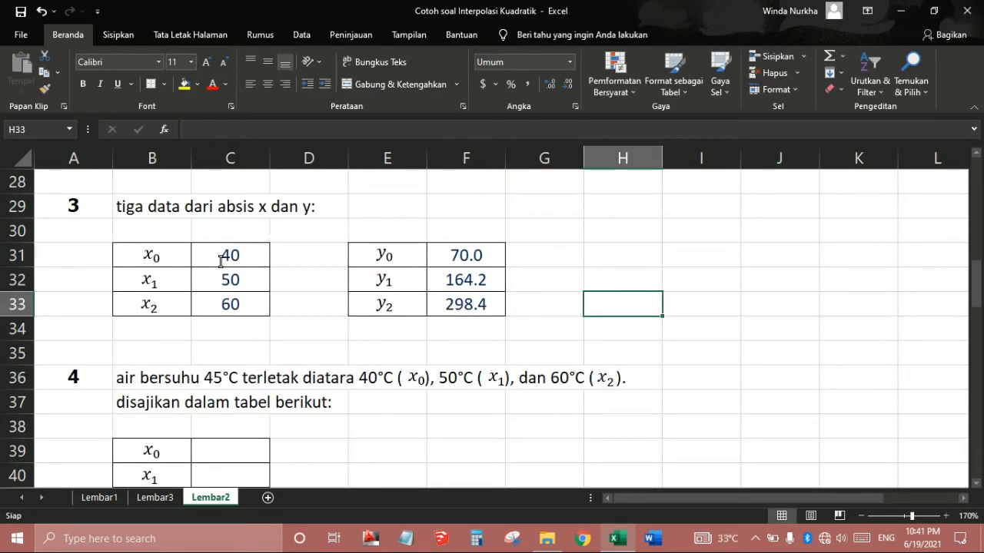
Copy the three x values from C31:C33 into the section 4 table at C39:C41.
{"action": "scroll", "coordinate": [54, 347], "scroll_direction": "down", "scroll_amount": 1}
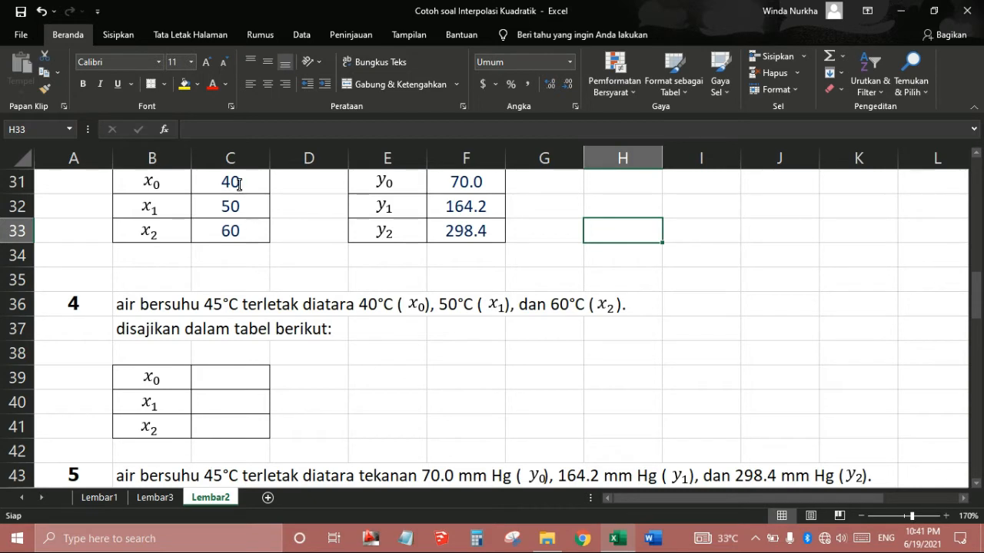
{"action": "left_click", "coordinate": [217, 374]}
{"action": "scroll", "coordinate": [219, 335], "scroll_direction": "up", "scroll_amount": 1}
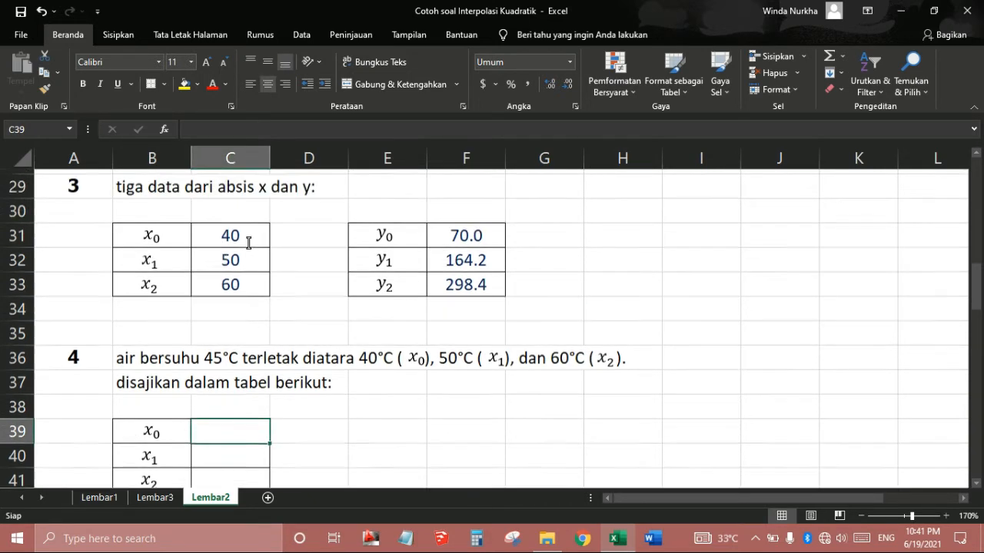
{"action": "left_click_drag", "start_coordinate": [228, 257], "coordinate": [233, 298]}
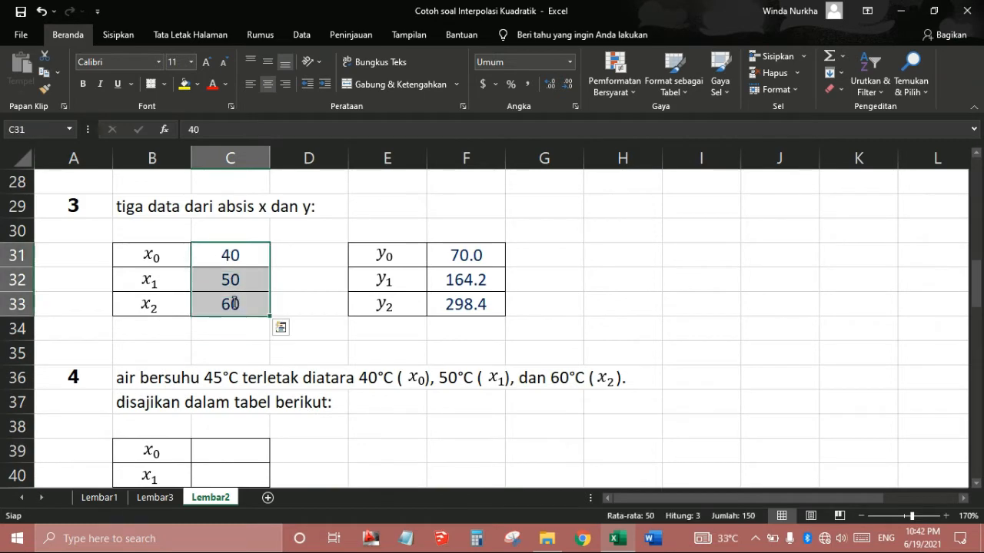
{"action": "scroll", "coordinate": [233, 299], "scroll_direction": "down", "scroll_amount": 1}
{"action": "key", "text": "ctrl+c"}
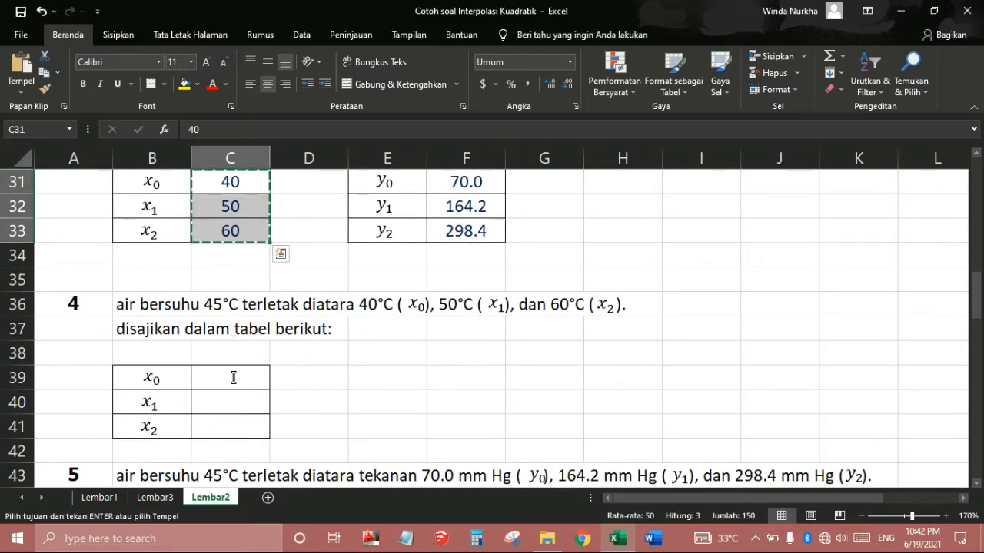
{"action": "left_click", "coordinate": [231, 376]}
{"action": "key", "text": "ctrl+v"}
{"action": "scroll", "coordinate": [232, 365], "scroll_direction": "down", "scroll_amount": 2}
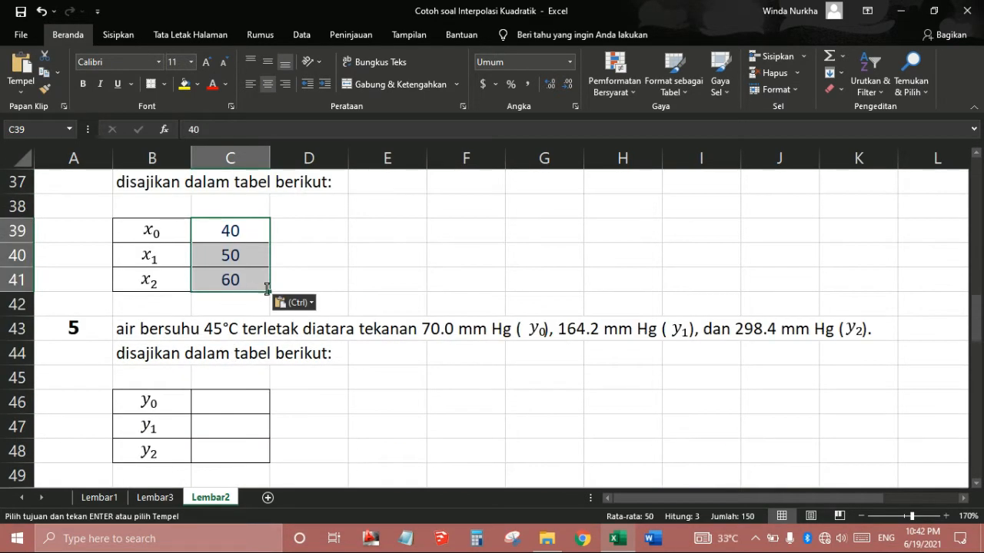
{"action": "left_click", "coordinate": [272, 288]}
{"action": "key", "text": "Escape"}
Shift the y₀ equation label in the row 43 sentence slightly left so it clears the closing parenthesis.
{"action": "scroll", "coordinate": [215, 307], "scroll_direction": "down", "scroll_amount": 1}
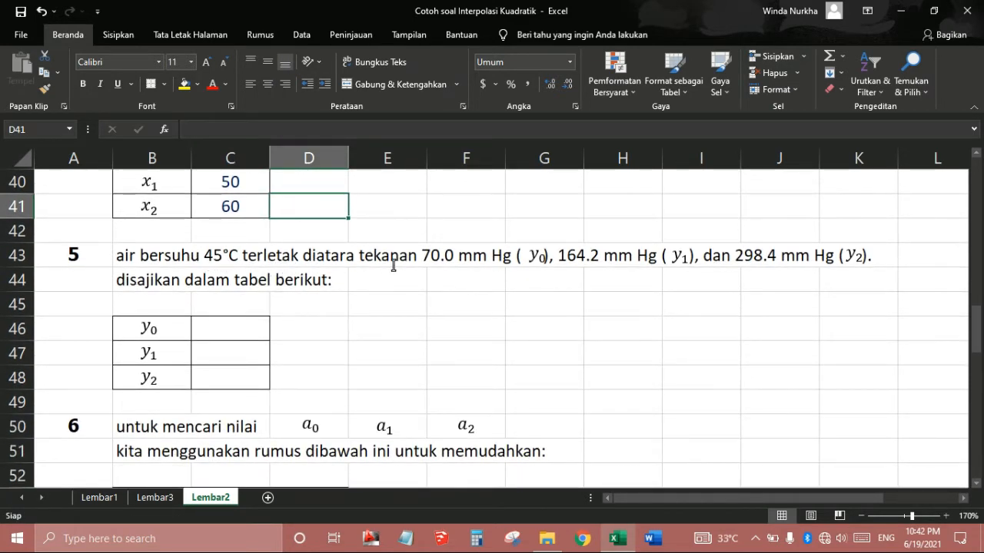
{"action": "left_click", "coordinate": [541, 257]}
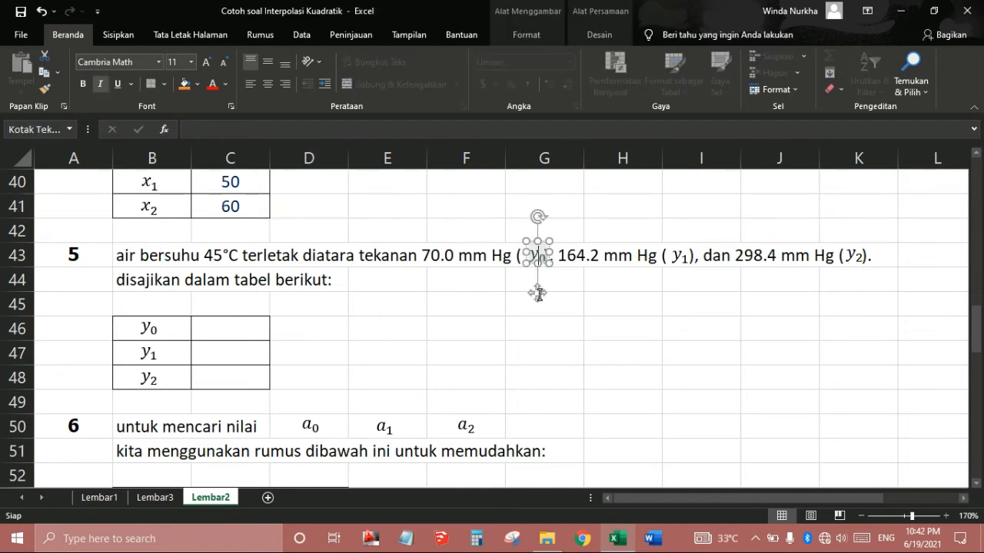
{"action": "left_click", "coordinate": [532, 292]}
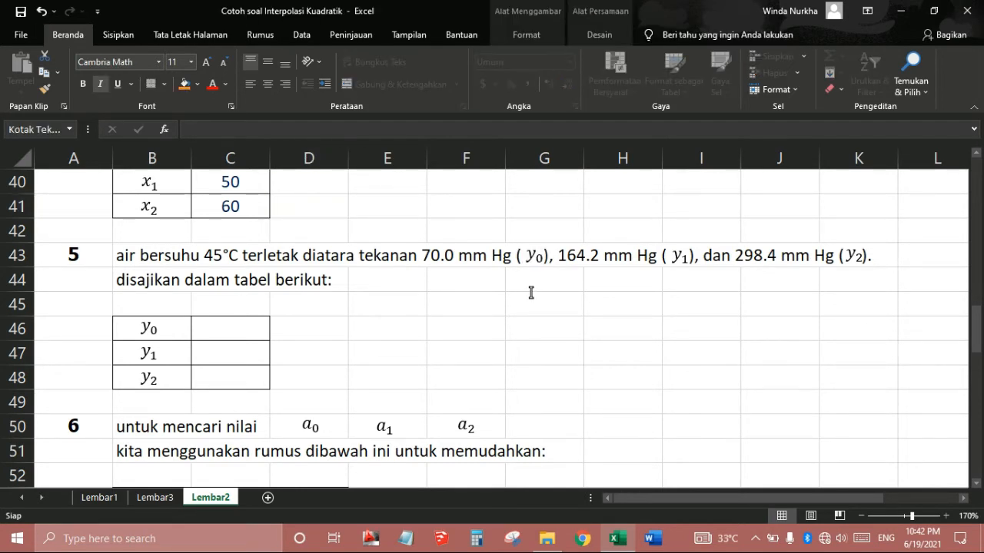
{"action": "left_click", "coordinate": [530, 294]}
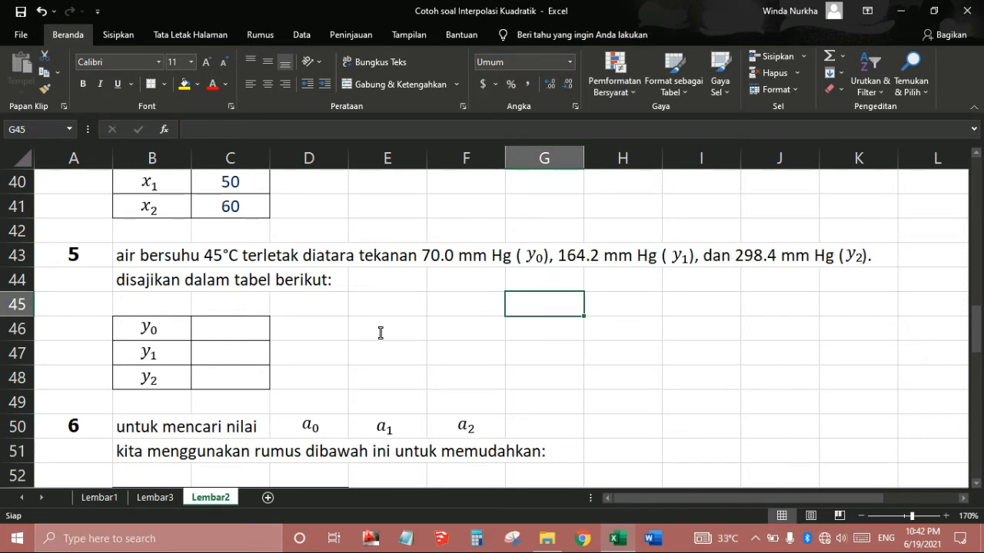
Copy the three y values from F31:F33 into the section 5 table at C46:C48.
{"action": "scroll", "coordinate": [380, 334], "scroll_direction": "up", "scroll_amount": 2}
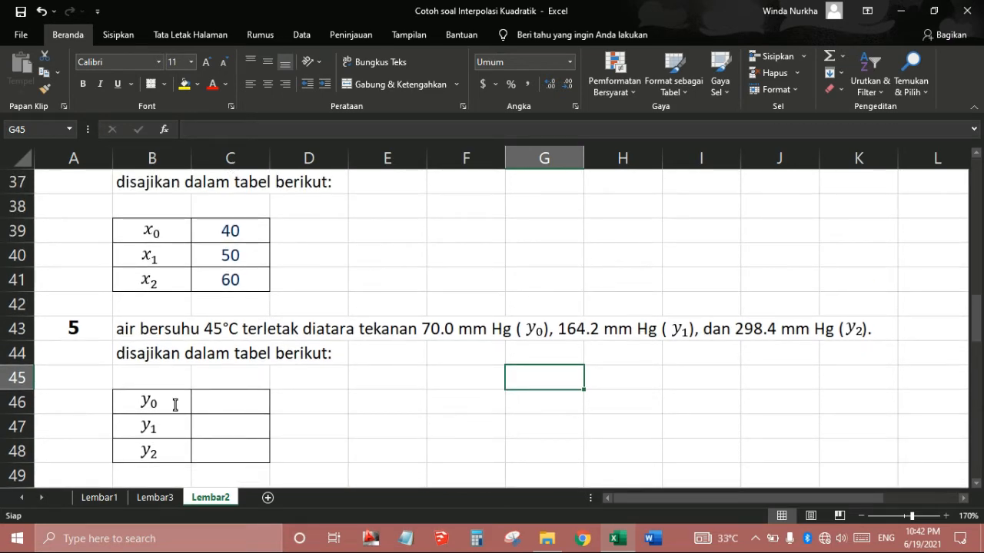
{"action": "scroll", "coordinate": [386, 391], "scroll_direction": "up", "scroll_amount": 3}
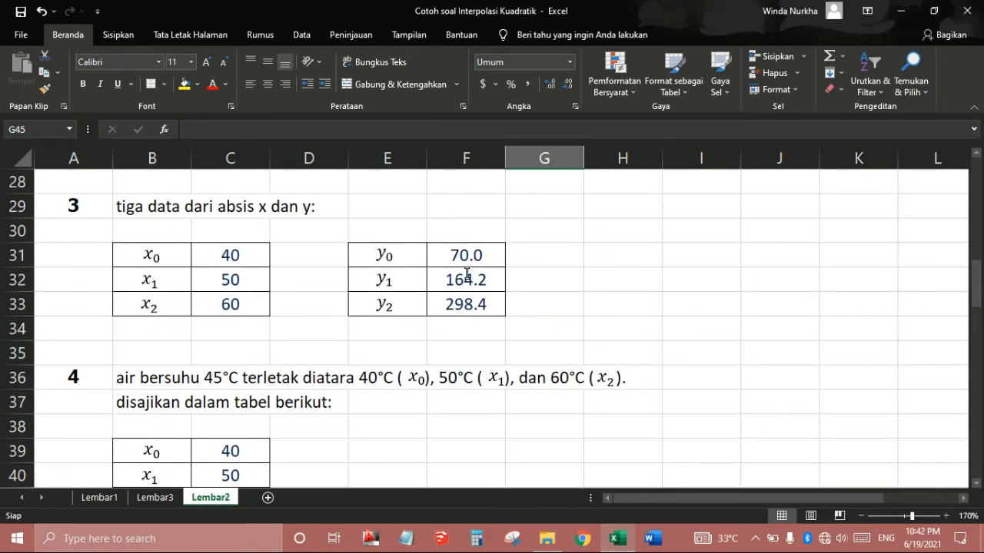
{"action": "left_click_drag", "start_coordinate": [466, 250], "coordinate": [465, 306]}
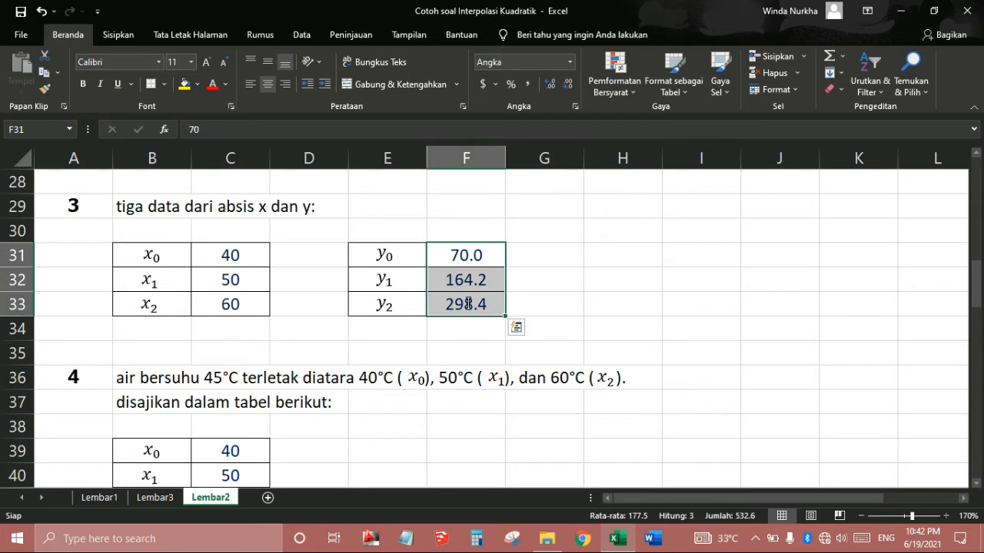
{"action": "key", "text": "ctrl+c"}
{"action": "scroll", "coordinate": [278, 349], "scroll_direction": "down", "scroll_amount": 4}
{"action": "left_click", "coordinate": [214, 328]}
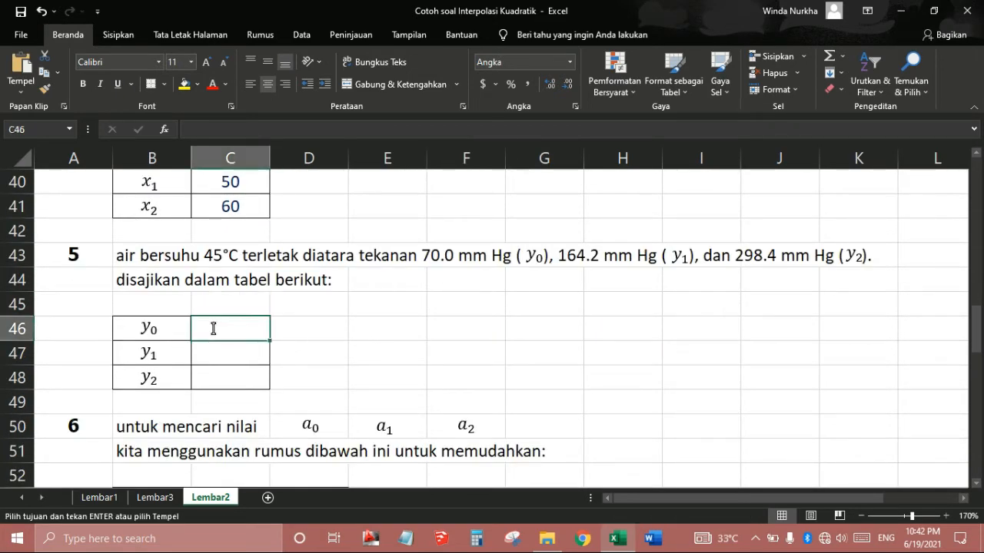
{"action": "key", "text": "ctrl+v"}
{"action": "key", "text": "Escape"}
{"action": "left_click", "coordinate": [352, 318]}
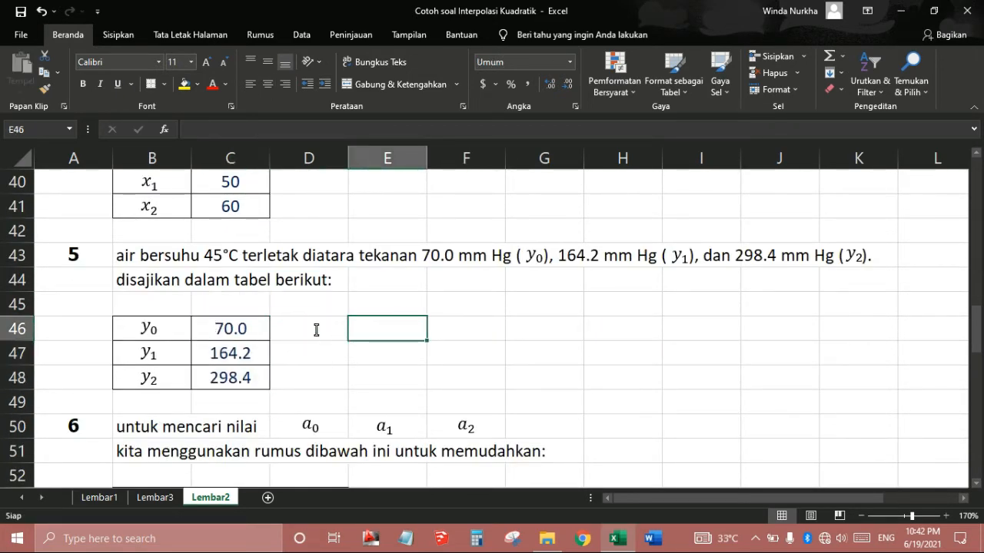
Calculate x₁ − x₀ in cell D53 of the section 6 table with the formula =C40-C39.
{"action": "scroll", "coordinate": [314, 330], "scroll_direction": "down", "scroll_amount": 1}
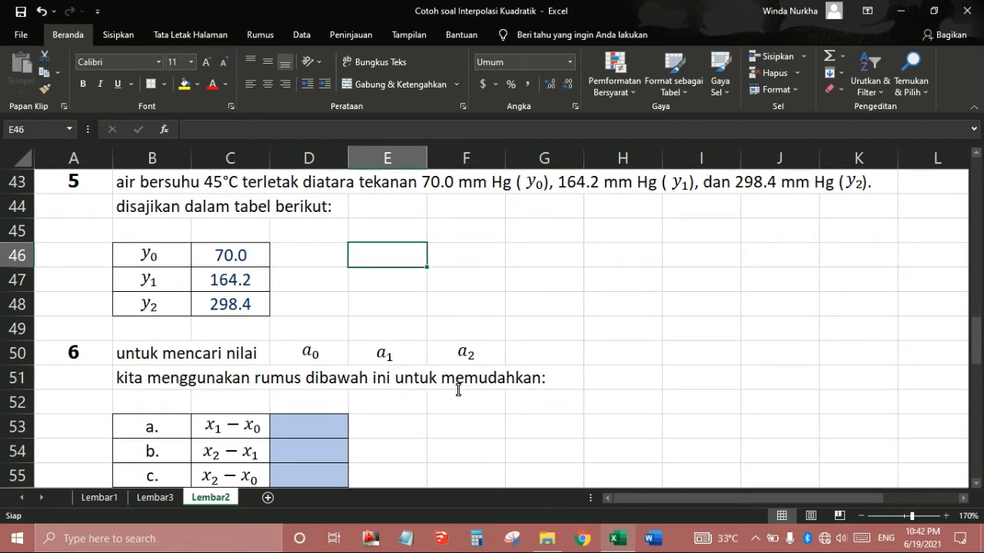
{"action": "scroll", "coordinate": [416, 391], "scroll_direction": "down", "scroll_amount": 1}
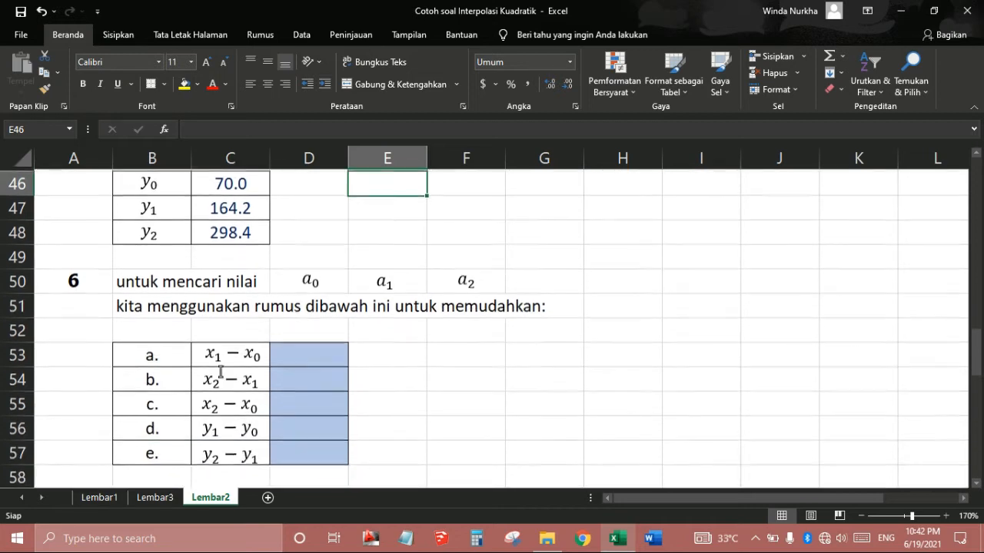
{"action": "left_click", "coordinate": [325, 358]}
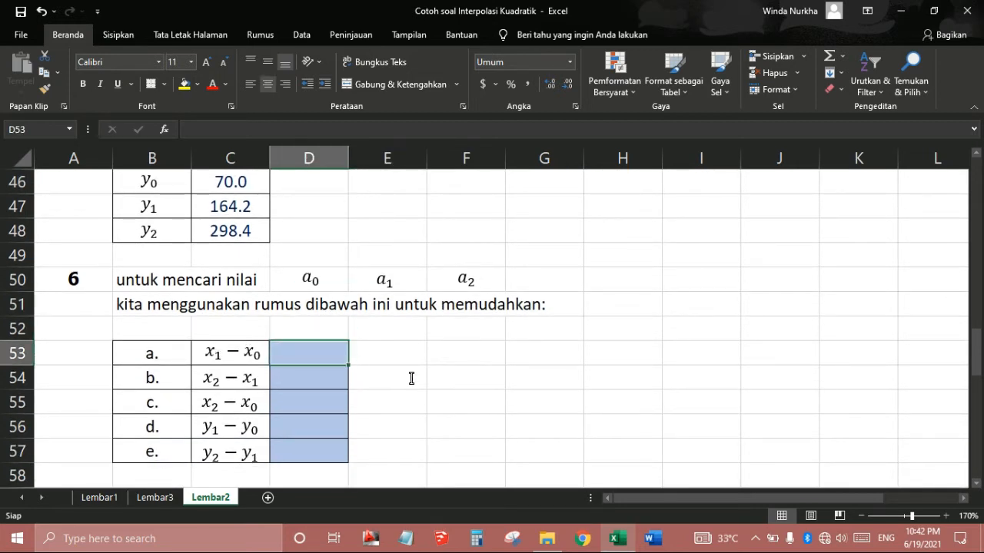
{"action": "type", "text": "="}
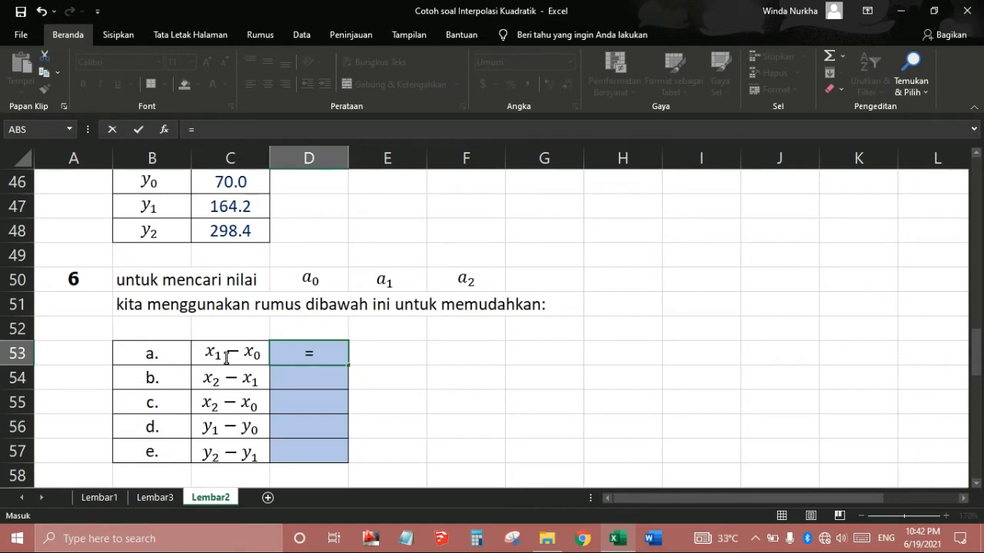
{"action": "scroll", "coordinate": [244, 364], "scroll_direction": "up", "scroll_amount": 1}
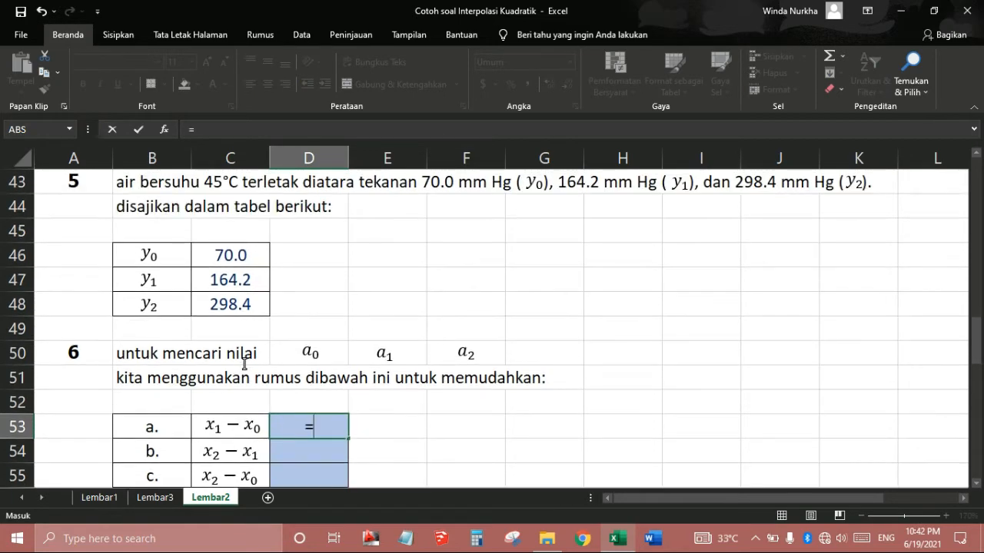
{"action": "scroll", "coordinate": [245, 364], "scroll_direction": "up", "scroll_amount": 3}
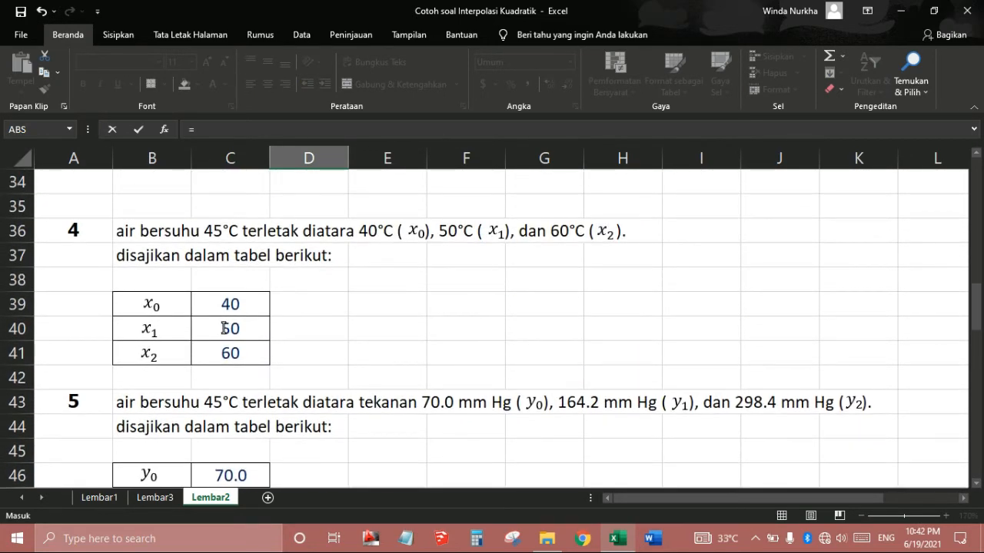
{"action": "left_click", "coordinate": [224, 328]}
{"action": "scroll", "coordinate": [231, 346], "scroll_direction": "down", "scroll_amount": 3}
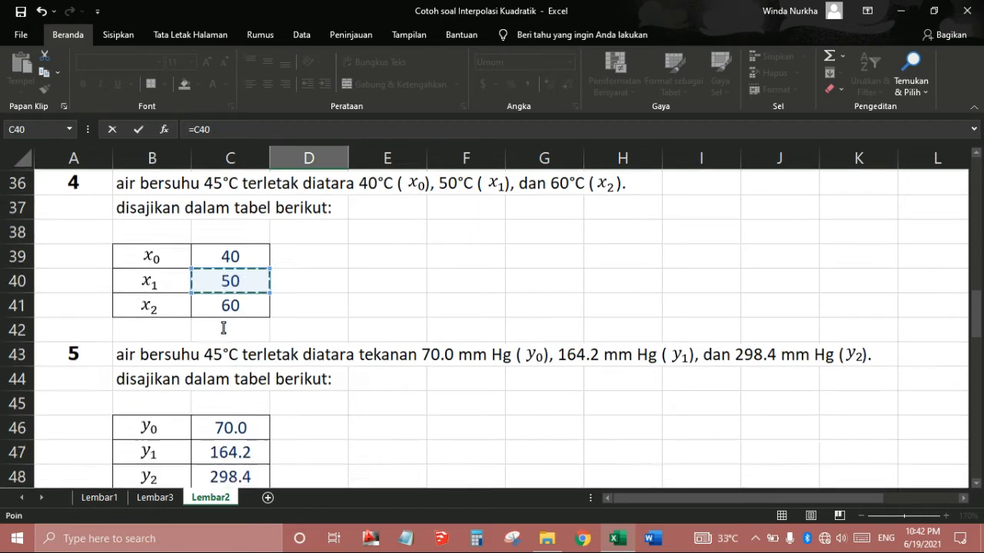
{"action": "type", "text": "-"}
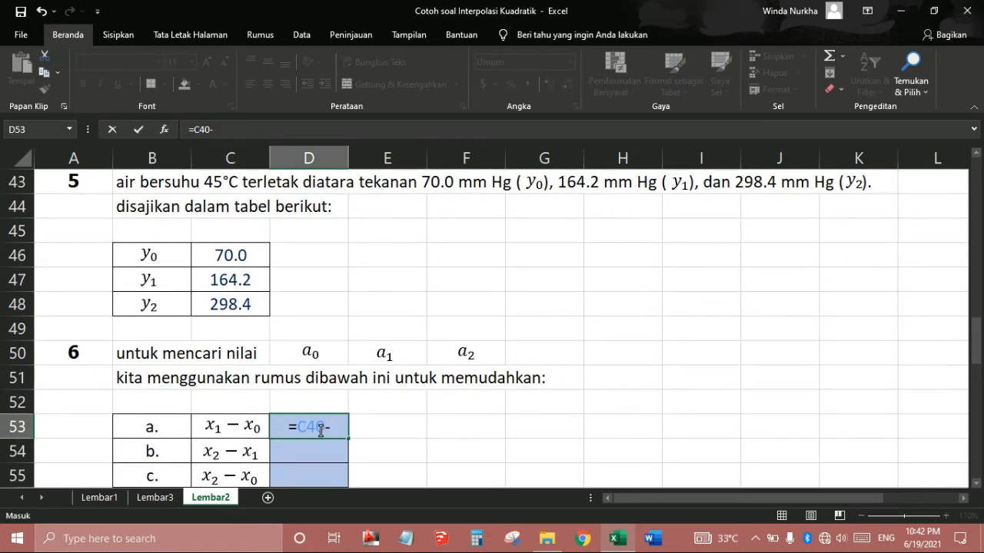
{"action": "scroll", "coordinate": [256, 390], "scroll_direction": "up", "scroll_amount": 3}
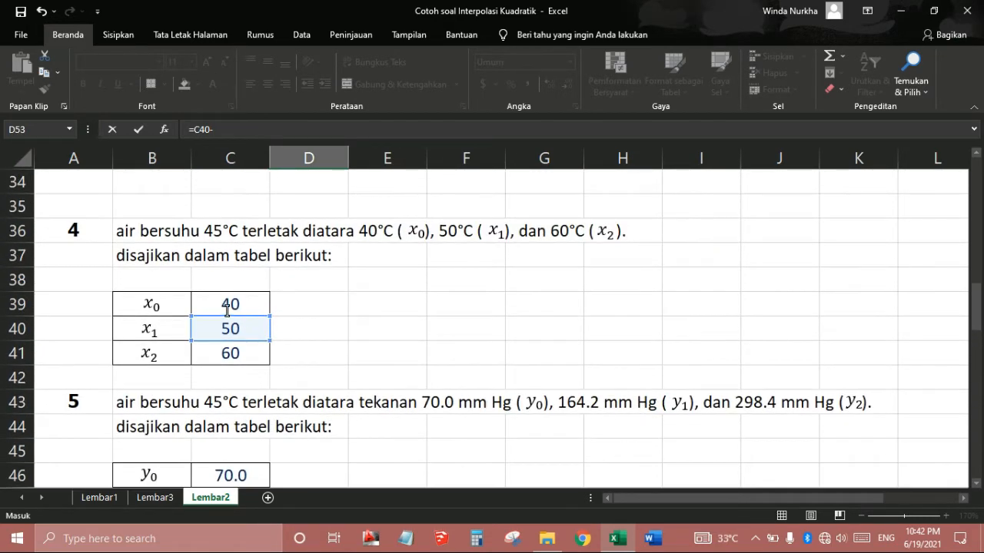
{"action": "left_click", "coordinate": [227, 310]}
{"action": "scroll", "coordinate": [312, 342], "scroll_direction": "down", "scroll_amount": 4}
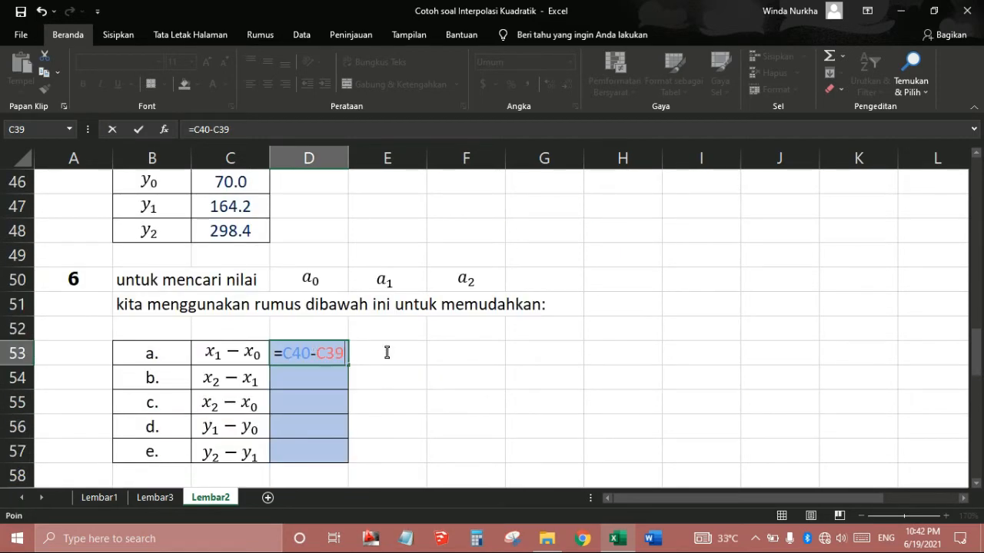
{"action": "key", "text": "Return"}
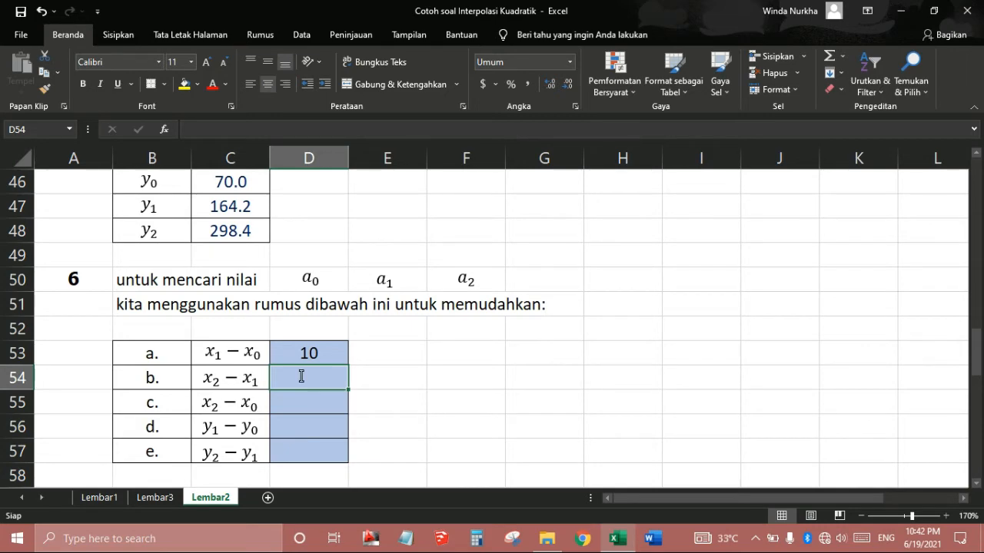
Calculate x₂ − x₁ in cell D54 with the formula =C41-C40.
{"action": "type", "text": "="}
{"action": "scroll", "coordinate": [230, 377], "scroll_direction": "up", "scroll_amount": 2}
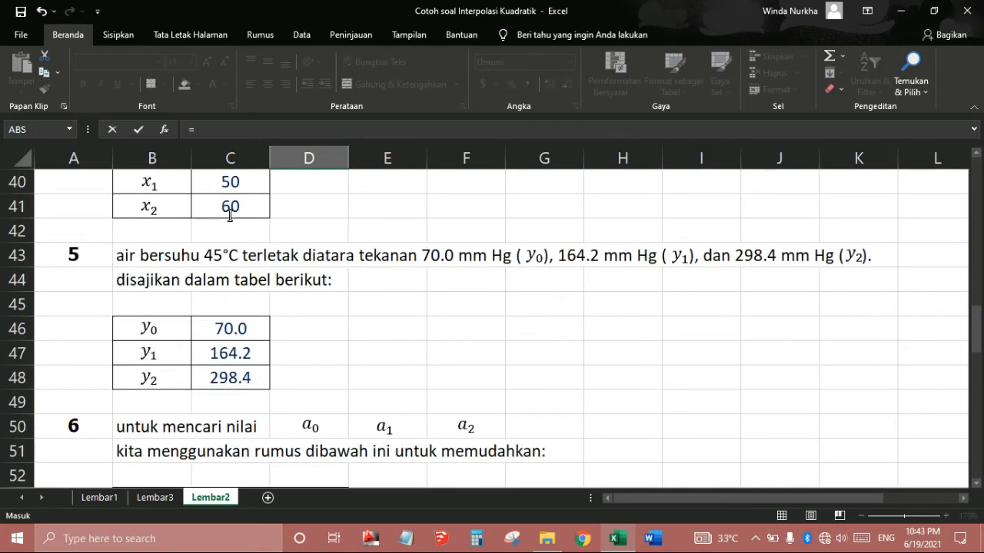
{"action": "left_click", "coordinate": [235, 209]}
{"action": "type", "text": "-"}
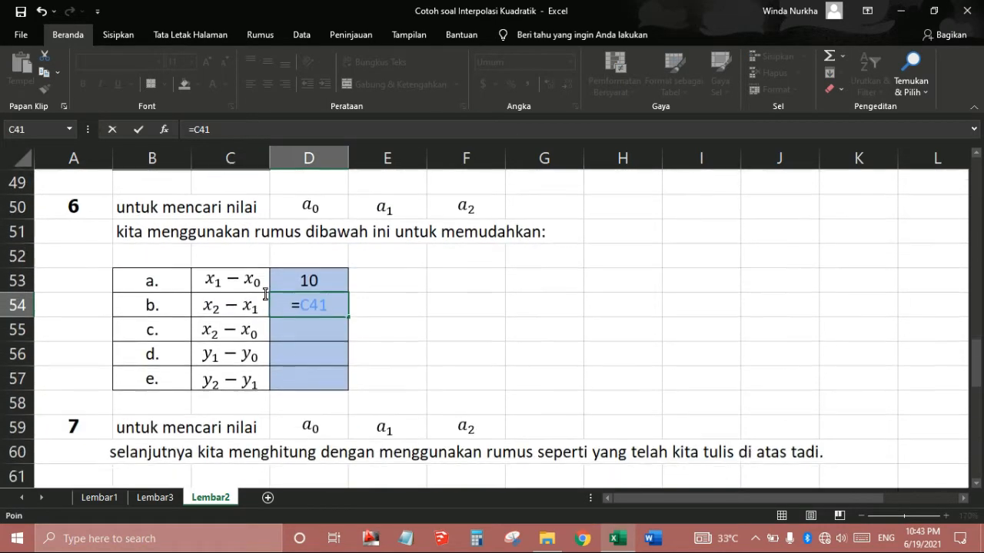
{"action": "scroll", "coordinate": [259, 312], "scroll_direction": "up", "scroll_amount": 3}
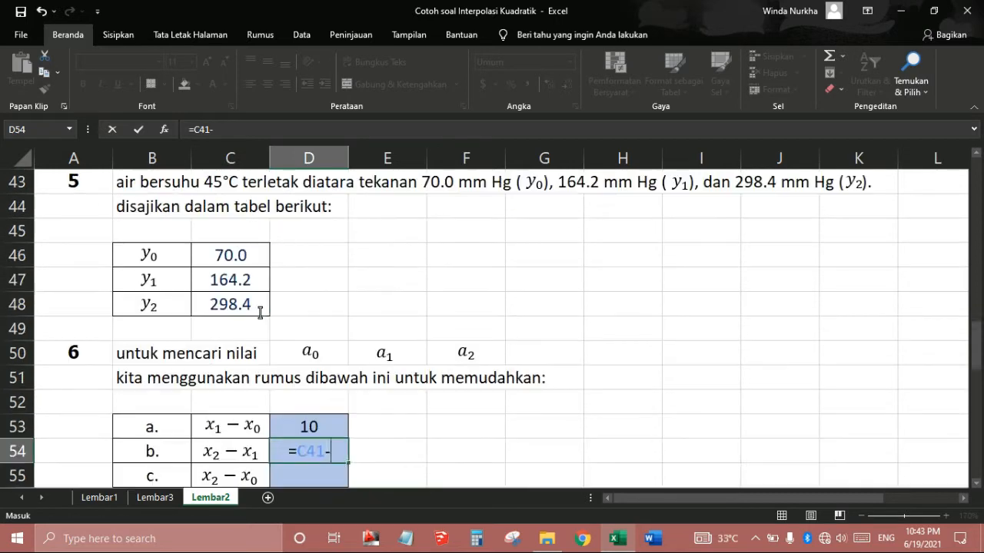
{"action": "scroll", "coordinate": [259, 312], "scroll_direction": "up", "scroll_amount": 1}
{"action": "left_click", "coordinate": [228, 259]}
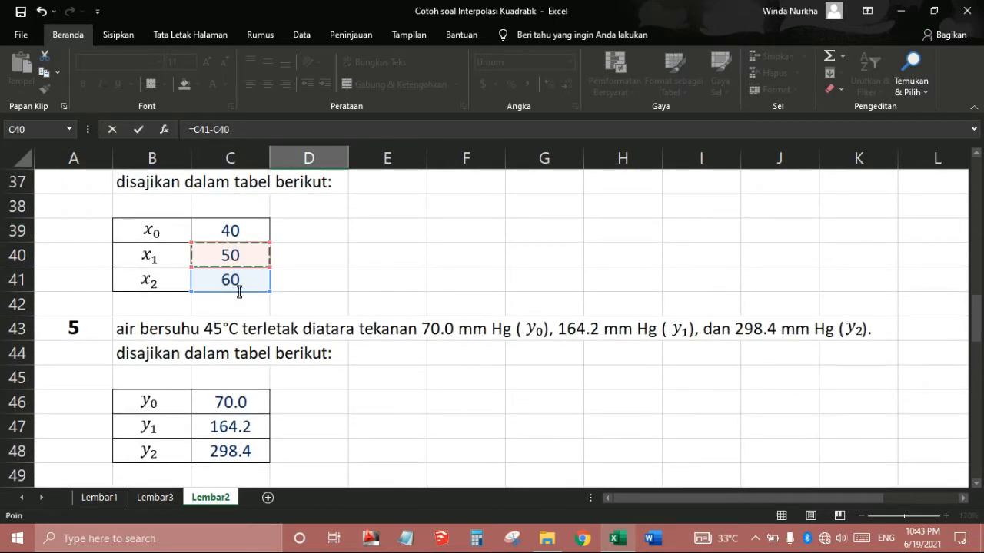
{"action": "scroll", "coordinate": [242, 296], "scroll_direction": "down", "scroll_amount": 4}
{"action": "key", "text": "Return"}
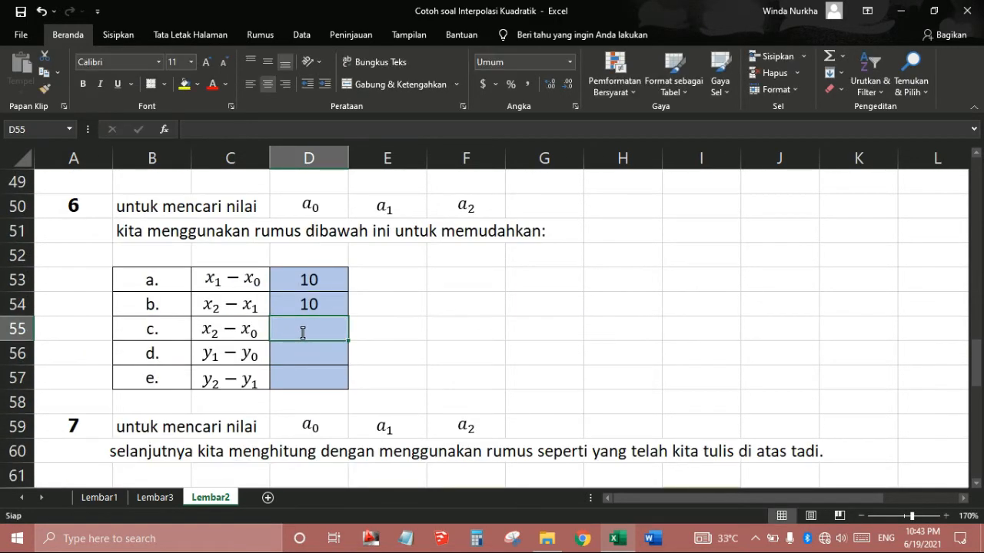
Calculate x₂ − x₀ in cell D55 with the formula =C41-C39.
{"action": "type", "text": "="}
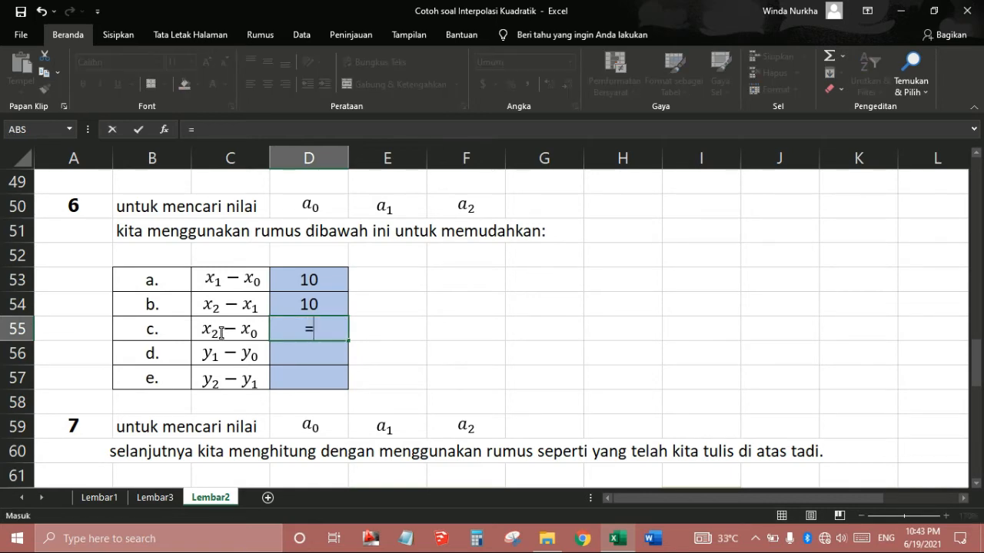
{"action": "scroll", "coordinate": [220, 333], "scroll_direction": "up", "scroll_amount": 4}
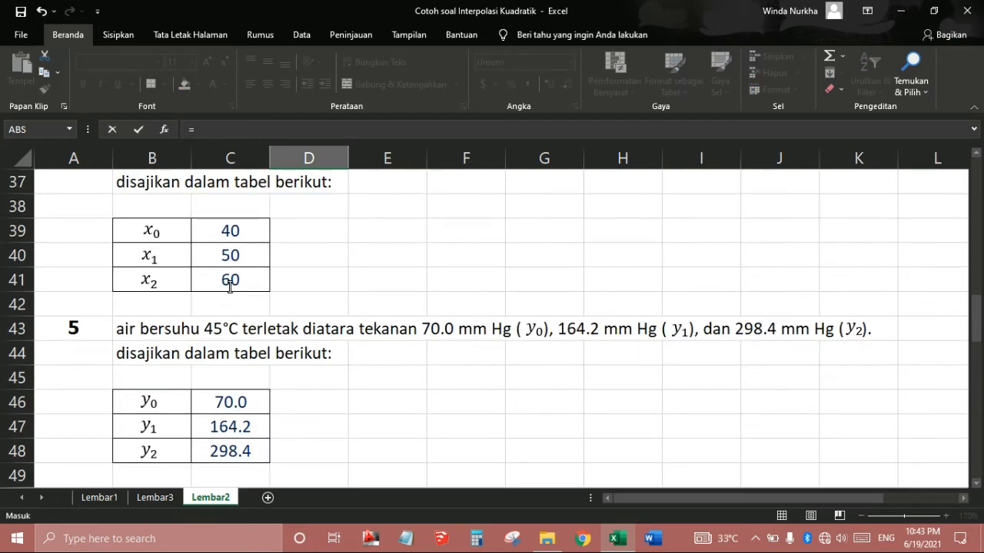
{"action": "left_click", "coordinate": [229, 285]}
{"action": "type", "text": "-"}
{"action": "scroll", "coordinate": [228, 254], "scroll_direction": "down", "scroll_amount": 1}
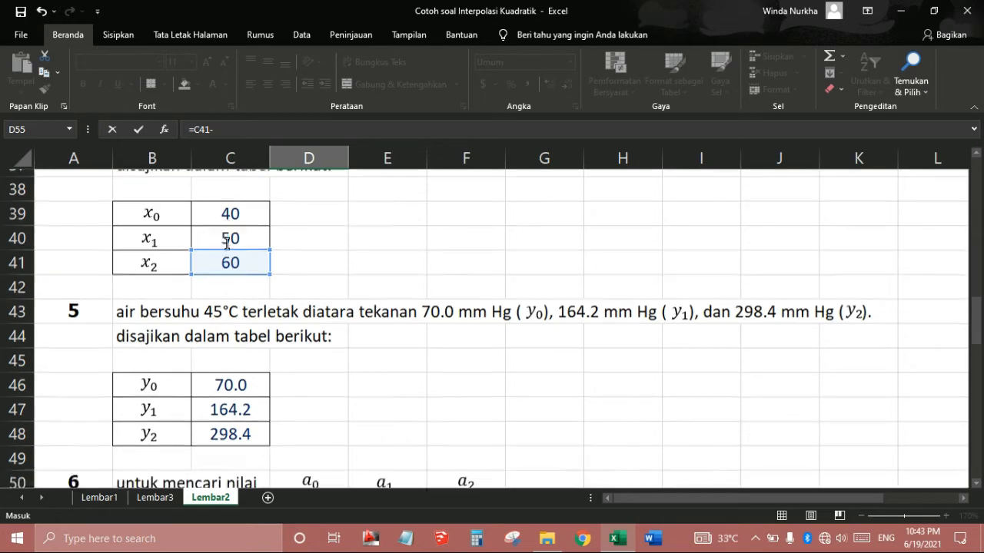
{"action": "scroll", "coordinate": [238, 269], "scroll_direction": "down", "scroll_amount": 3}
{"action": "scroll", "coordinate": [268, 325], "scroll_direction": "up", "scroll_amount": 3}
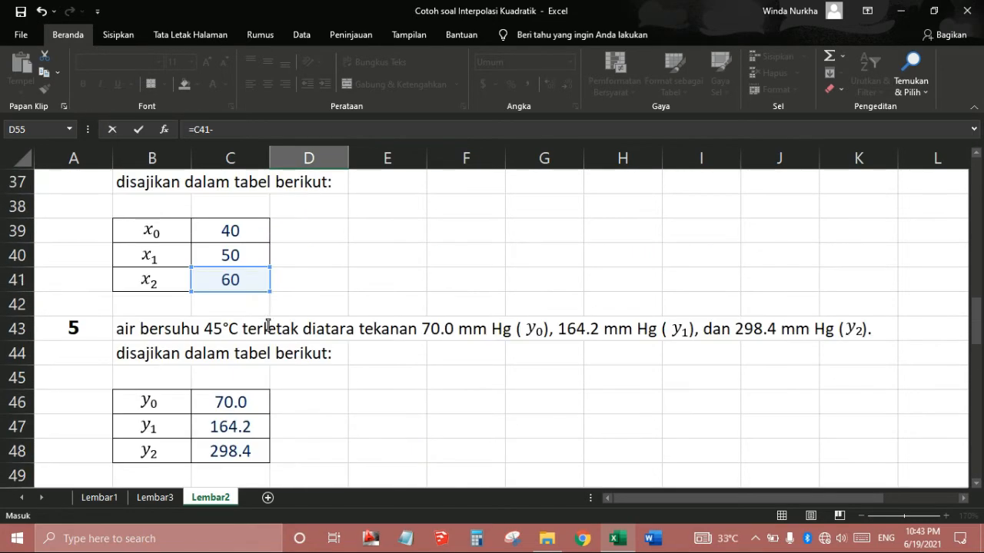
{"action": "left_click", "coordinate": [231, 233]}
{"action": "key", "text": "Return"}
Calculate y₁ − y₀ in cell D56 with a formula subtracting C46 from C47.
{"action": "scroll", "coordinate": [284, 307], "scroll_direction": "down", "scroll_amount": 2}
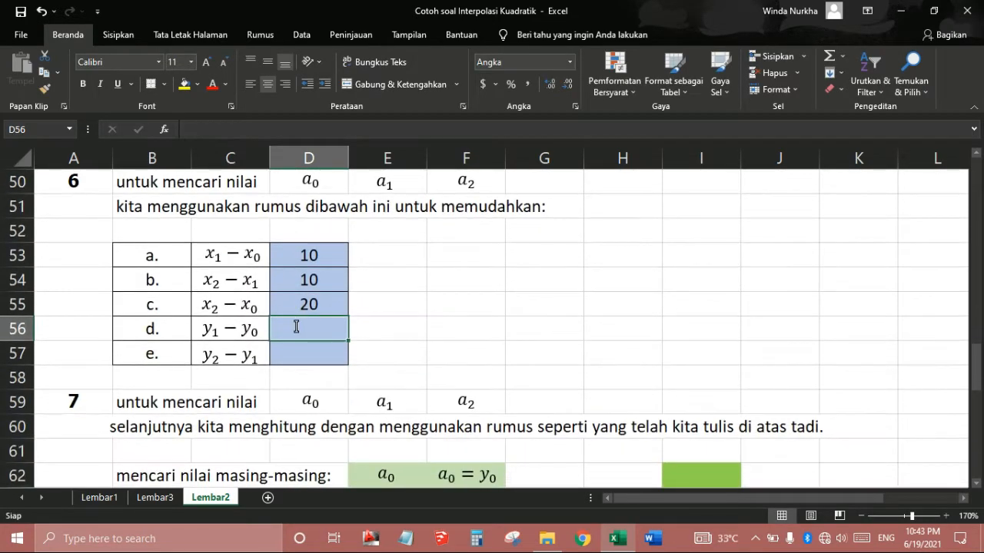
{"action": "type", "text": "="}
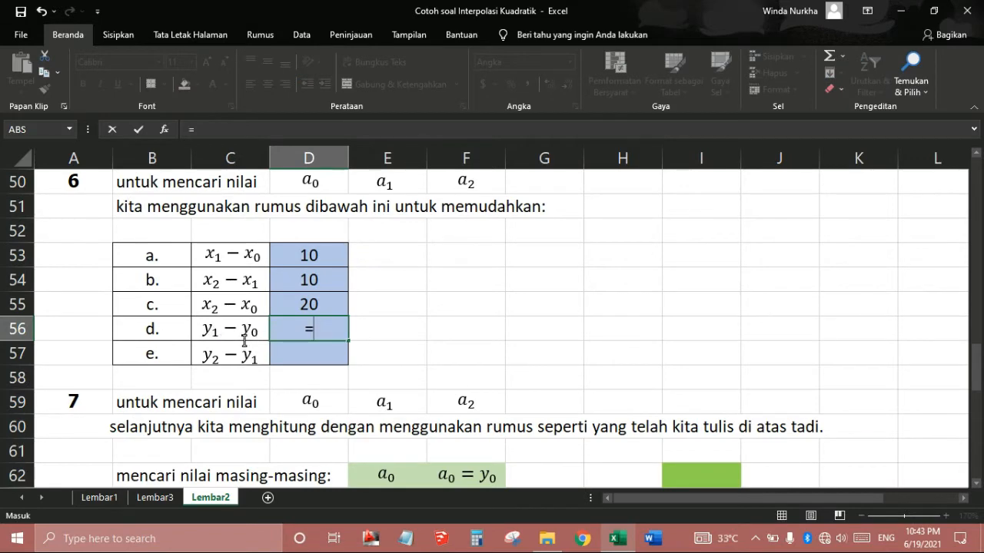
{"action": "scroll", "coordinate": [232, 321], "scroll_direction": "up", "scroll_amount": 1}
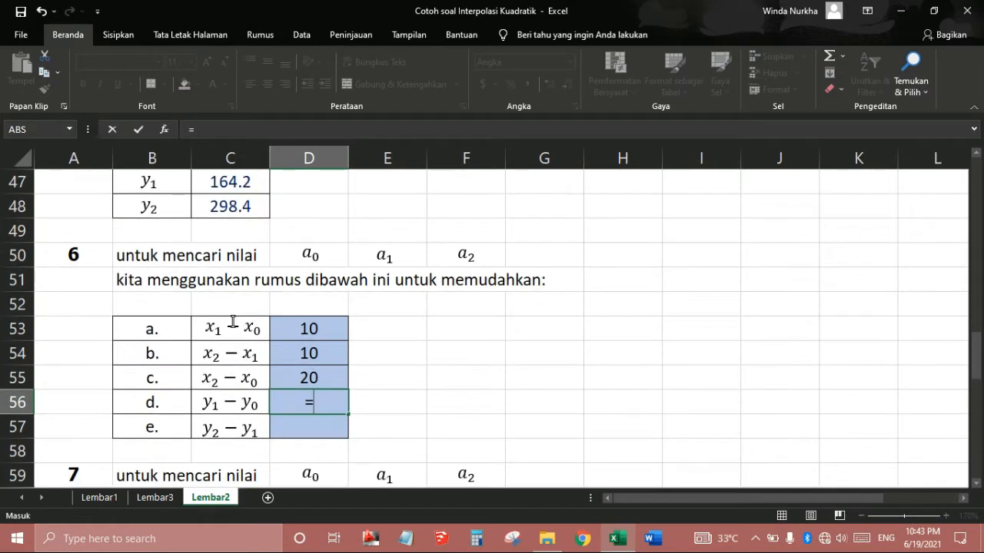
{"action": "left_click", "coordinate": [215, 182]}
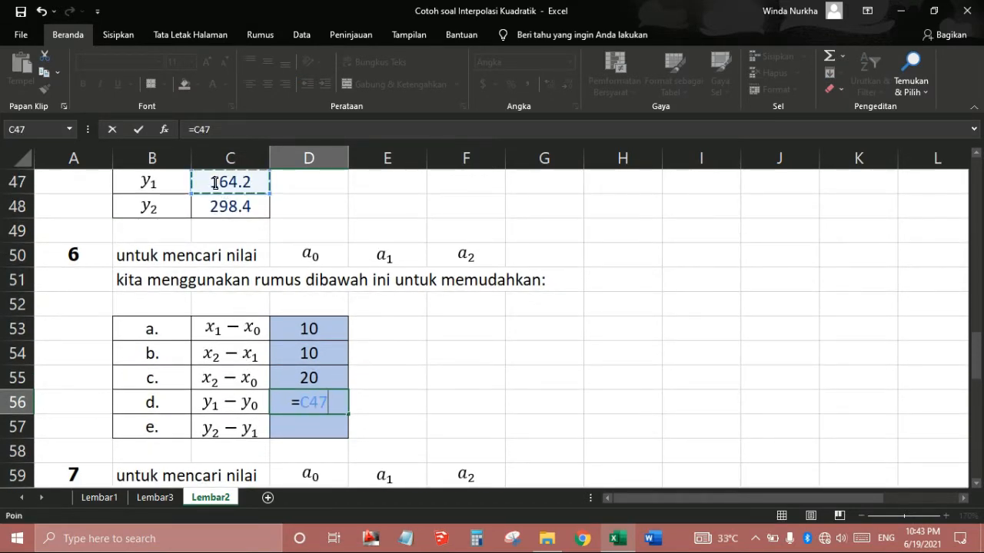
{"action": "type", "text": "-"}
{"action": "scroll", "coordinate": [222, 234], "scroll_direction": "up", "scroll_amount": 1}
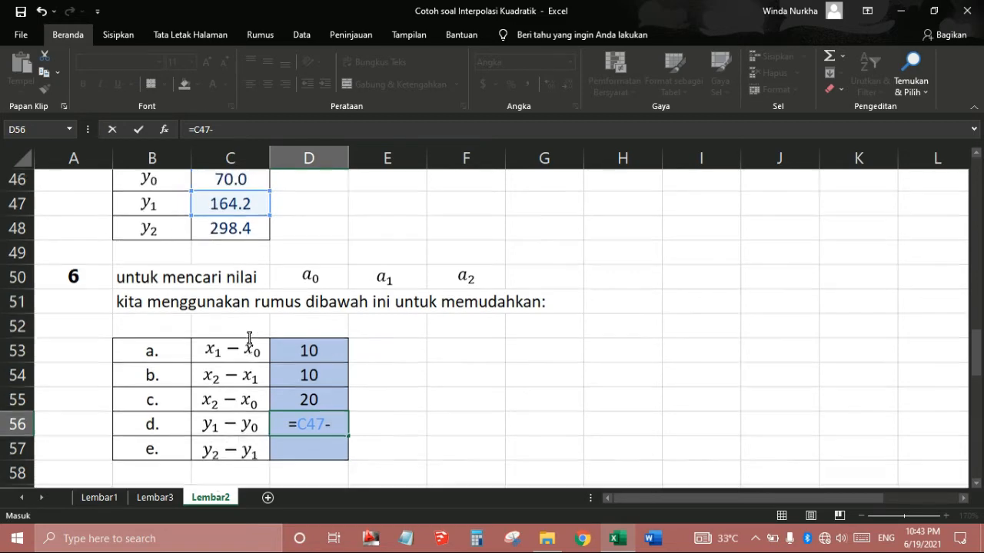
{"action": "left_click", "coordinate": [209, 229]}
{"action": "key", "text": "Return"}
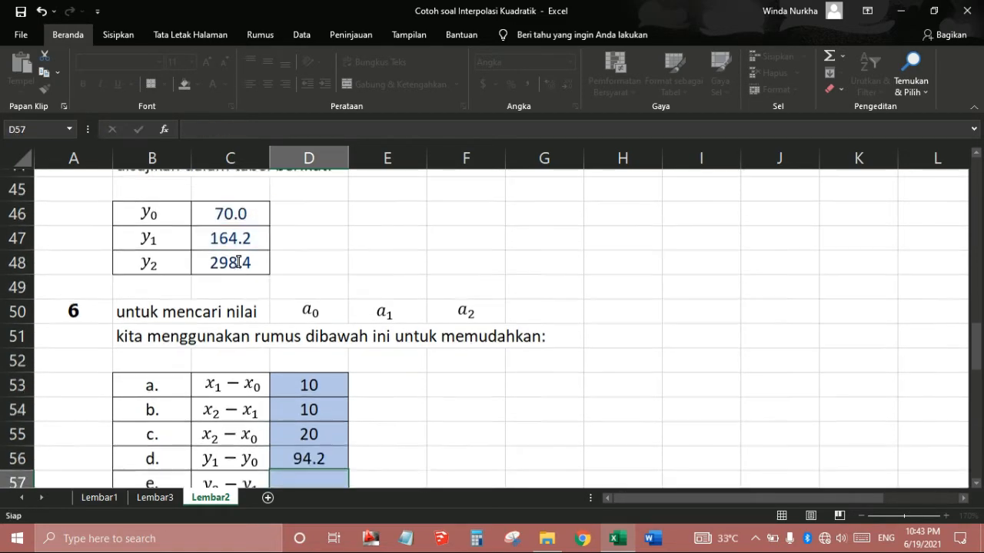
Calculate y₂ − y₁ in cell D57 of the section 6 table with the formula =C48-C47.
{"action": "scroll", "coordinate": [273, 302], "scroll_direction": "down", "scroll_amount": 2}
{"action": "type", "text": "="}
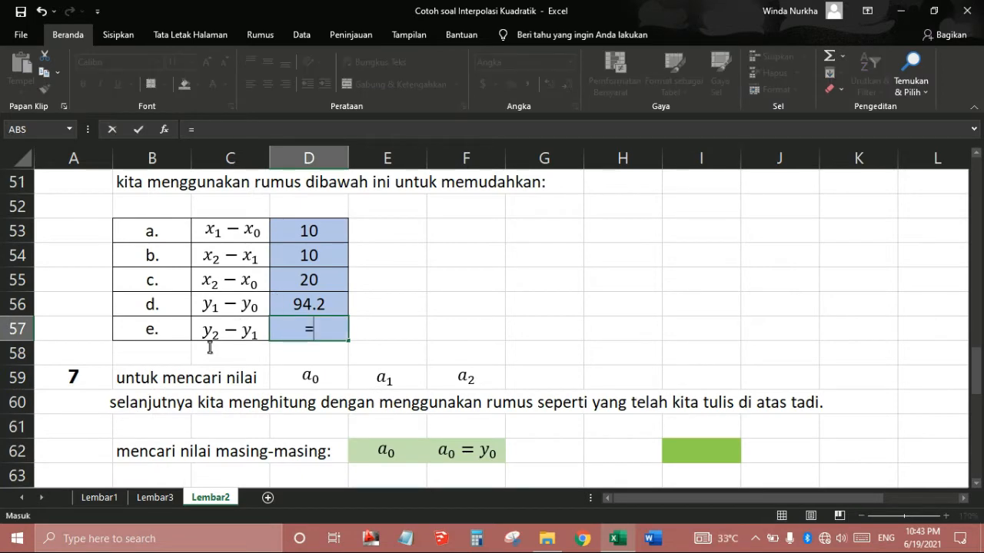
{"action": "scroll", "coordinate": [253, 332], "scroll_direction": "up", "scroll_amount": 2}
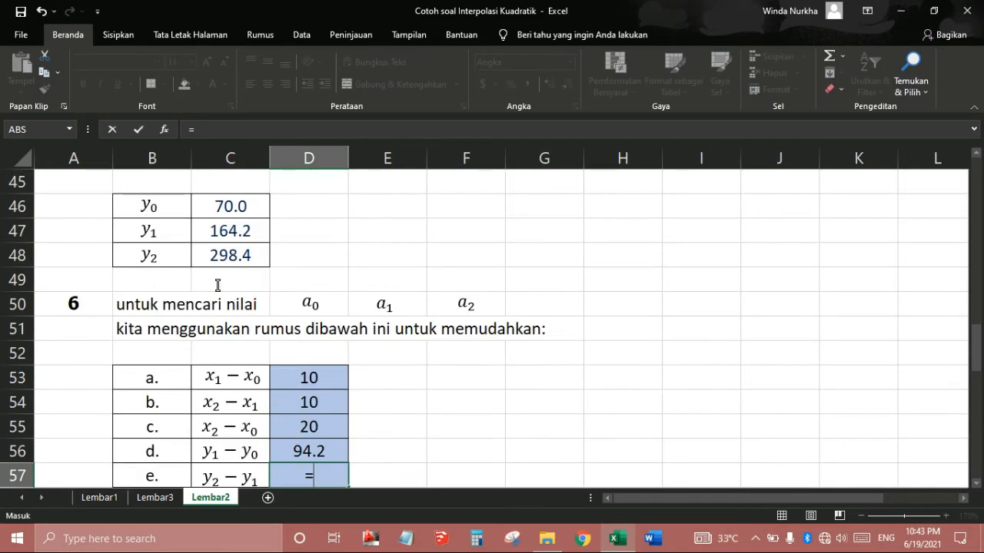
{"action": "left_click", "coordinate": [162, 255]}
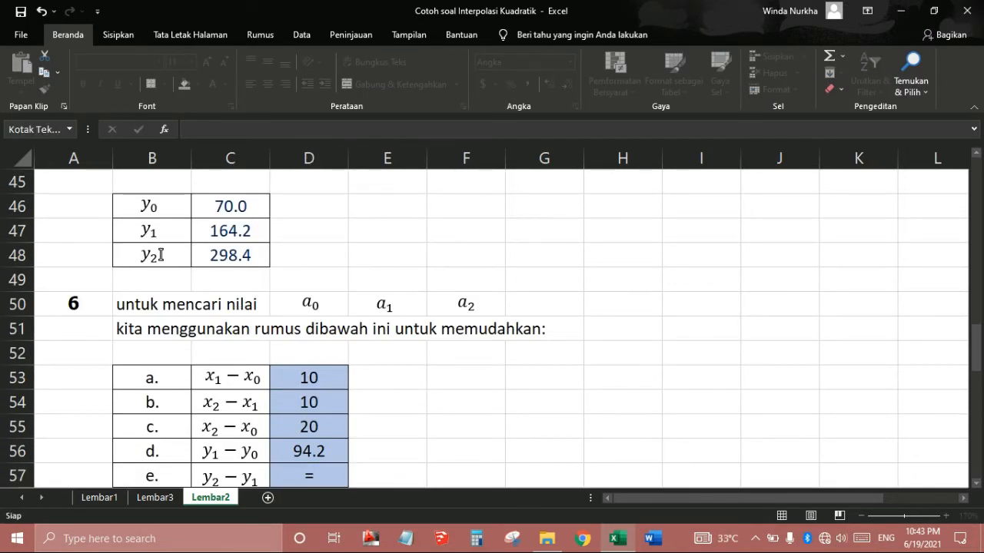
{"action": "left_click", "coordinate": [226, 256]}
{"action": "scroll", "coordinate": [229, 259], "scroll_direction": "down", "scroll_amount": 2}
{"action": "double_click", "coordinate": [318, 329]}
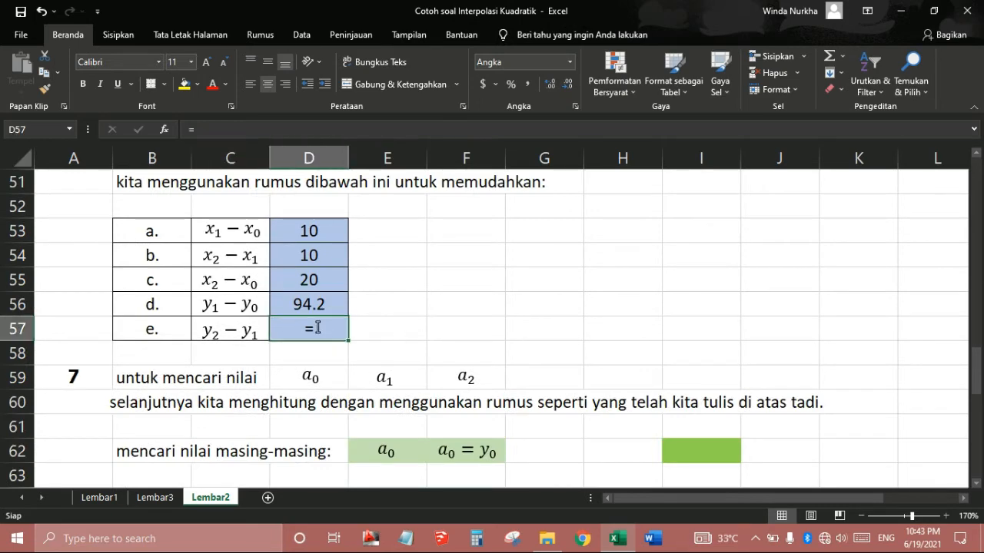
{"action": "scroll", "coordinate": [315, 326], "scroll_direction": "up", "scroll_amount": 1}
{"action": "left_click", "coordinate": [247, 181]}
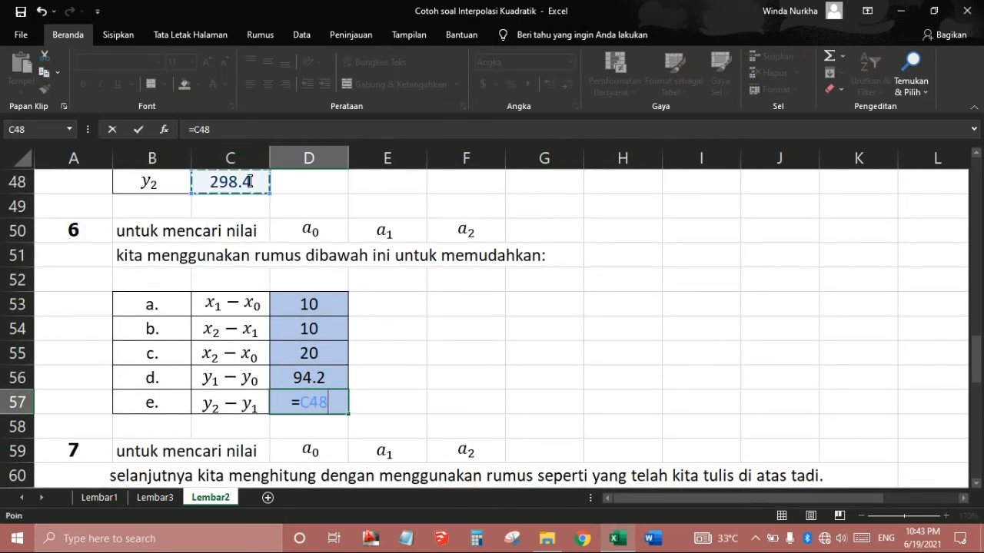
{"action": "type", "text": "-"}
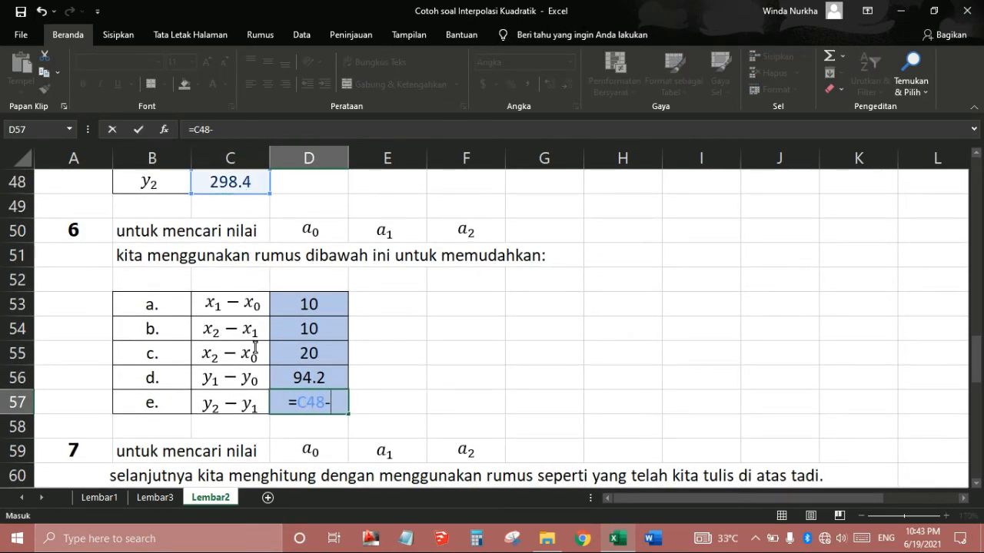
{"action": "scroll", "coordinate": [211, 294], "scroll_direction": "up", "scroll_amount": 2}
{"action": "left_click", "coordinate": [235, 301]}
{"action": "scroll", "coordinate": [244, 301], "scroll_direction": "down", "scroll_amount": 3}
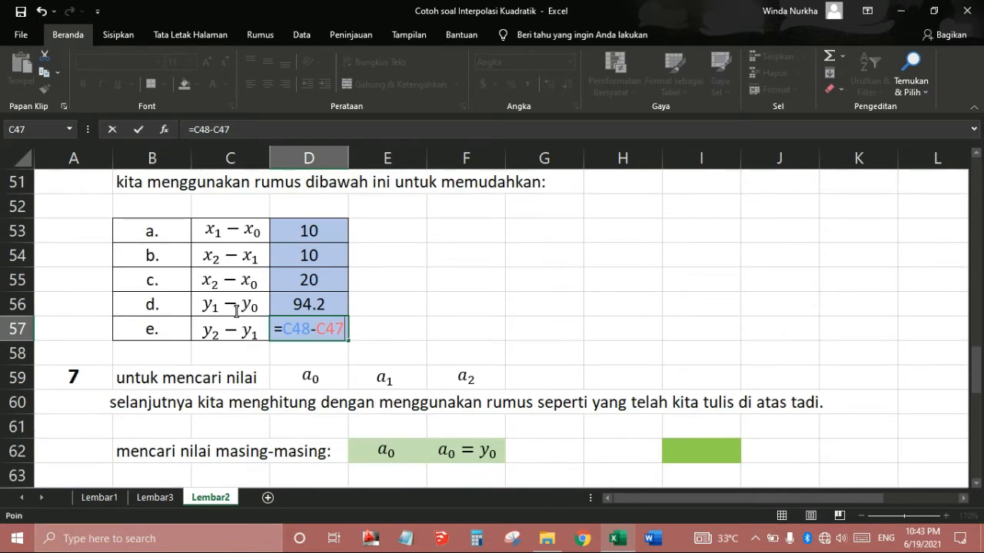
{"action": "key", "text": "Return"}
Review the a₀, a₁ and a₂ formulas in section 7 against the original ones in section 2.
{"action": "scroll", "coordinate": [277, 307], "scroll_direction": "up", "scroll_amount": 1}
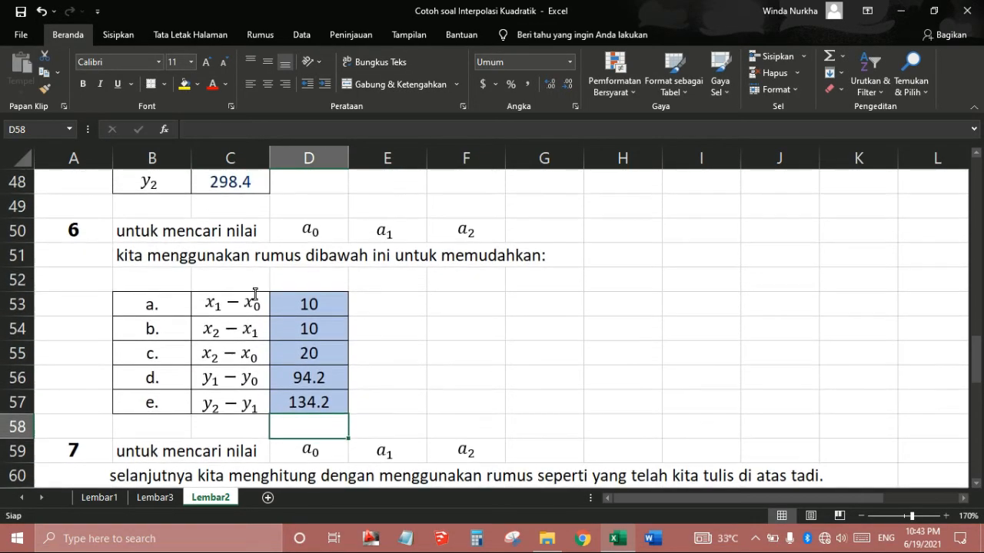
{"action": "scroll", "coordinate": [373, 389], "scroll_direction": "down", "scroll_amount": 2}
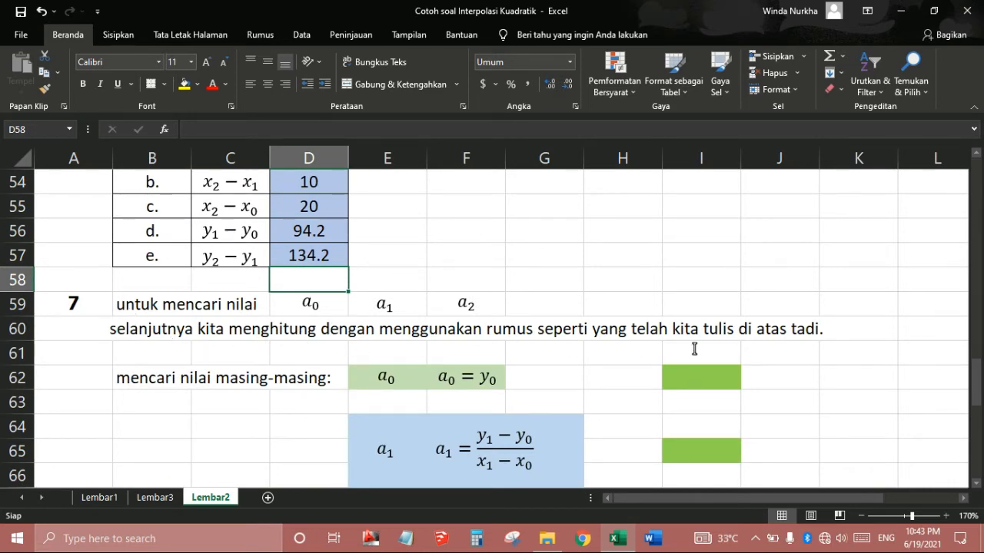
{"action": "scroll", "coordinate": [442, 381], "scroll_direction": "down", "scroll_amount": 2}
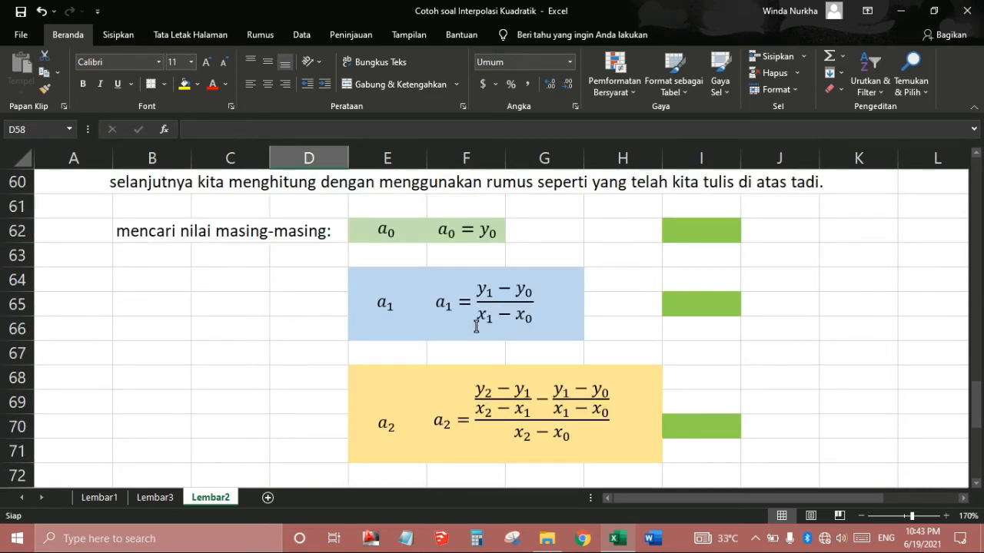
{"action": "scroll", "coordinate": [477, 327], "scroll_direction": "up", "scroll_amount": 15}
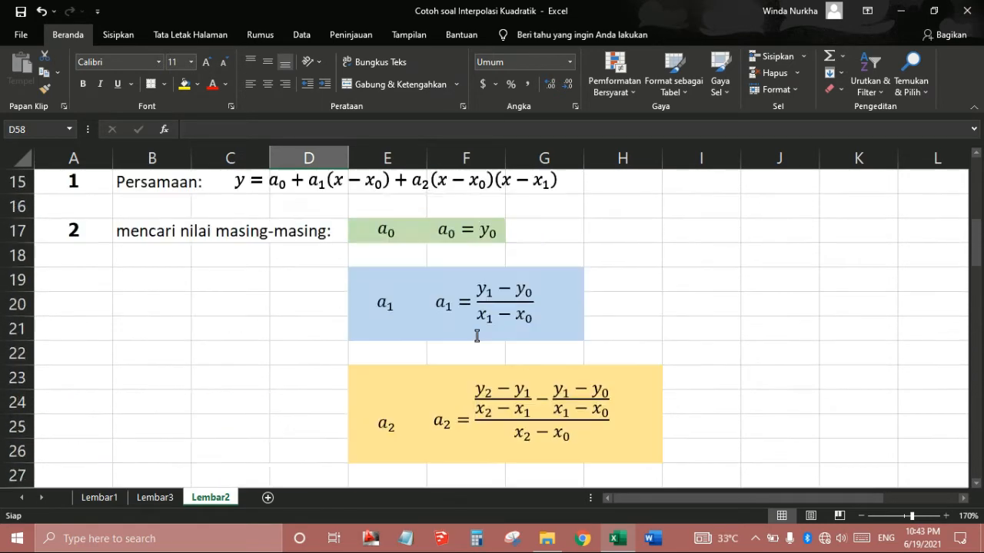
{"action": "scroll", "coordinate": [477, 336], "scroll_direction": "up", "scroll_amount": 1}
{"action": "scroll", "coordinate": [527, 407], "scroll_direction": "down", "scroll_amount": 10}
{"action": "scroll", "coordinate": [407, 394], "scroll_direction": "down", "scroll_amount": 8}
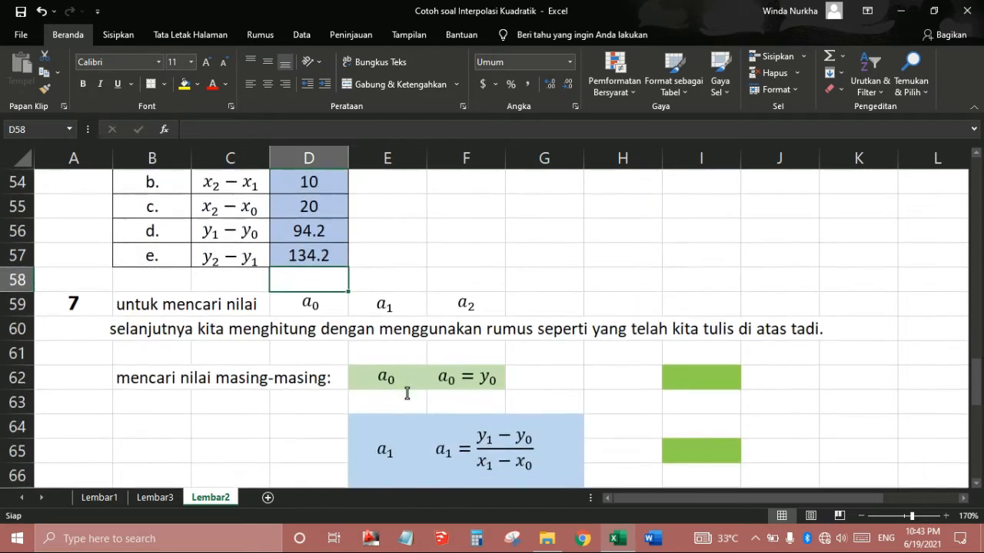
{"action": "scroll", "coordinate": [407, 393], "scroll_direction": "up", "scroll_amount": 3}
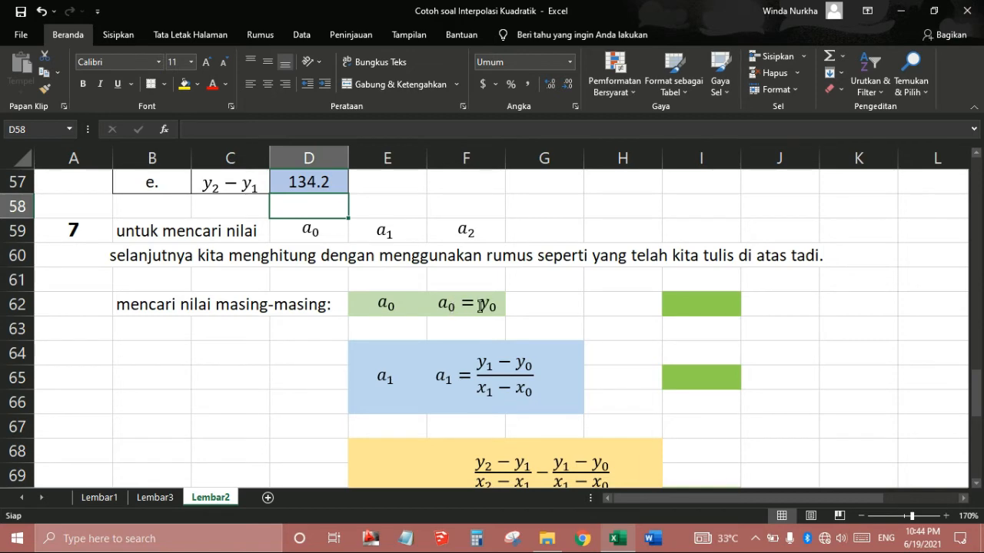
Fill in a₀ in cell I62 by referencing y₀ with the formula =C46.
{"action": "left_click", "coordinate": [692, 308]}
{"action": "type", "text": "="}
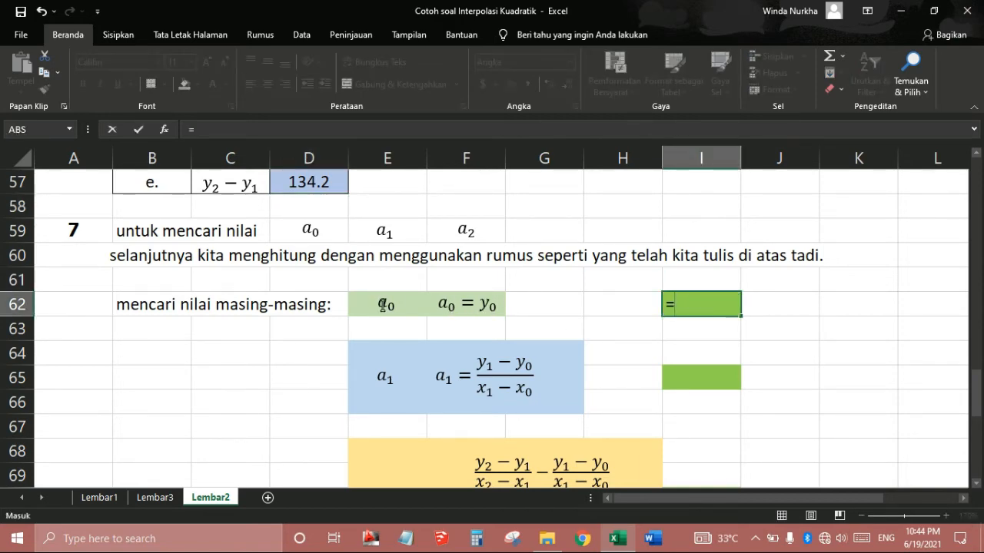
{"action": "scroll", "coordinate": [380, 304], "scroll_direction": "up", "scroll_amount": 2}
{"action": "scroll", "coordinate": [382, 305], "scroll_direction": "up", "scroll_amount": 3}
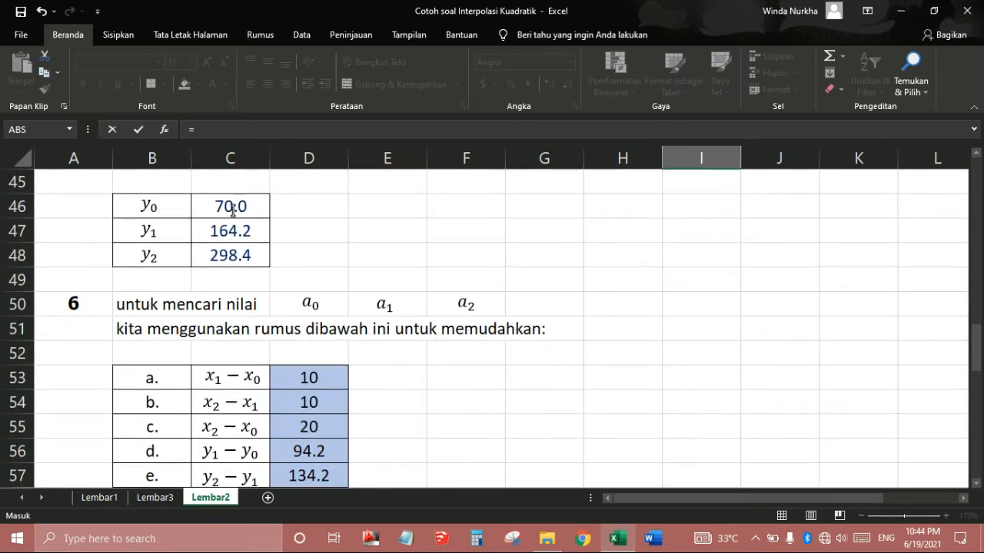
{"action": "left_click", "coordinate": [235, 206]}
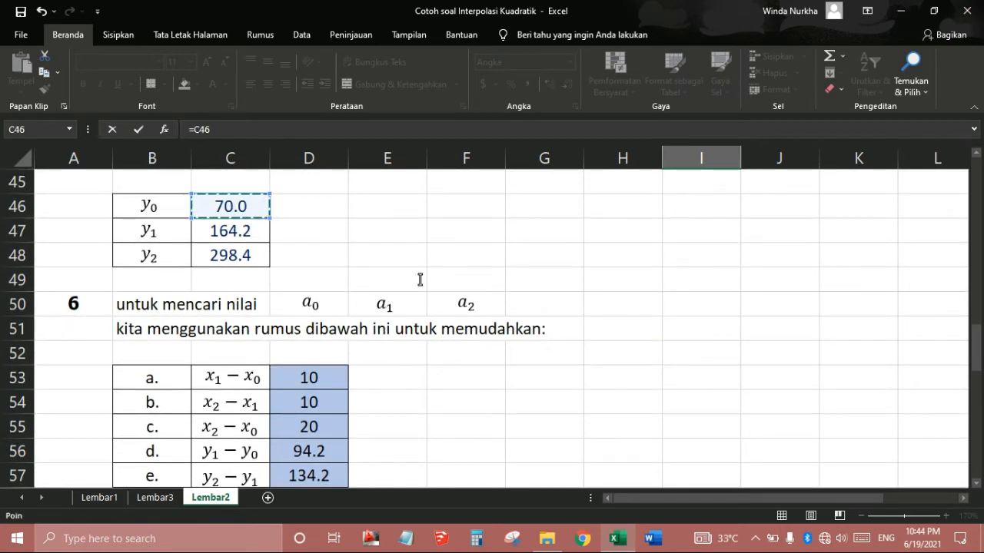
{"action": "scroll", "coordinate": [569, 332], "scroll_direction": "down", "scroll_amount": 2}
{"action": "scroll", "coordinate": [572, 332], "scroll_direction": "down", "scroll_amount": 2}
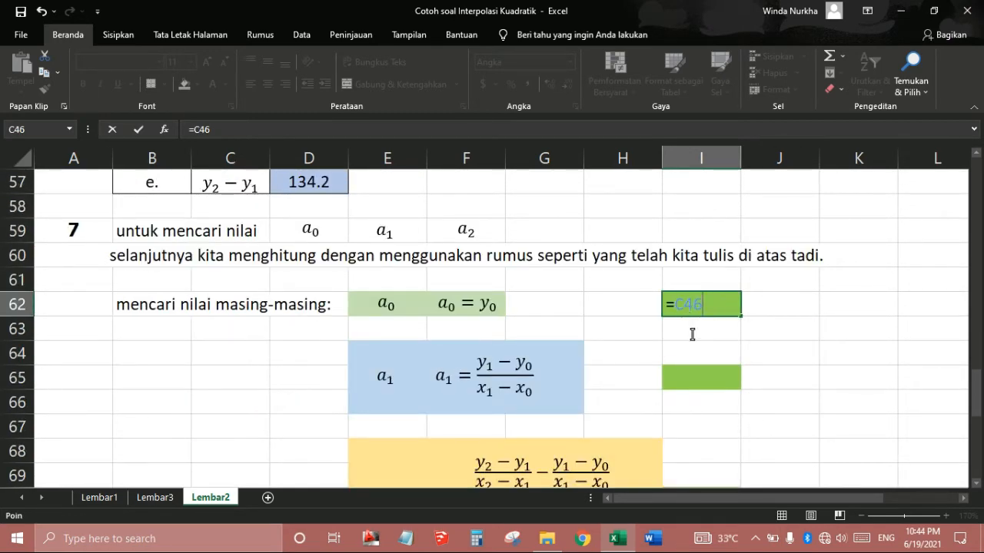
{"action": "key", "text": "Return"}
Calculate a₁ in cell I65 with the formula =D56/D53.
{"action": "scroll", "coordinate": [668, 376], "scroll_direction": "down", "scroll_amount": 1}
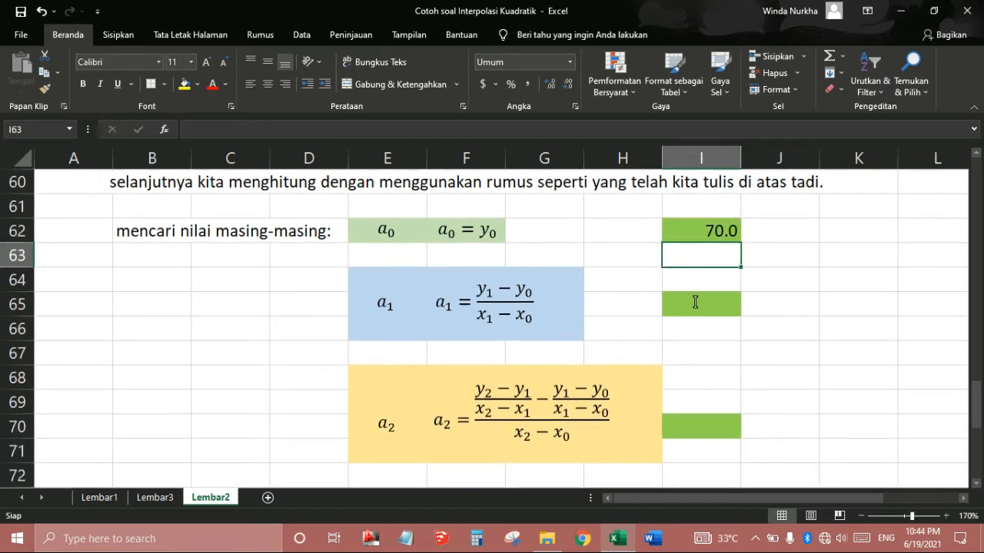
{"action": "left_click", "coordinate": [688, 302]}
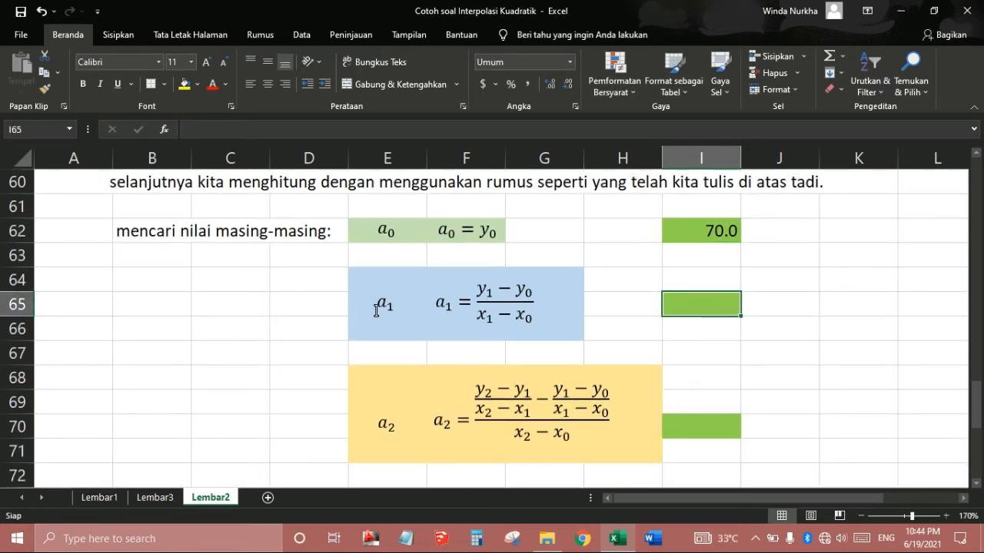
{"action": "type", "text": "="}
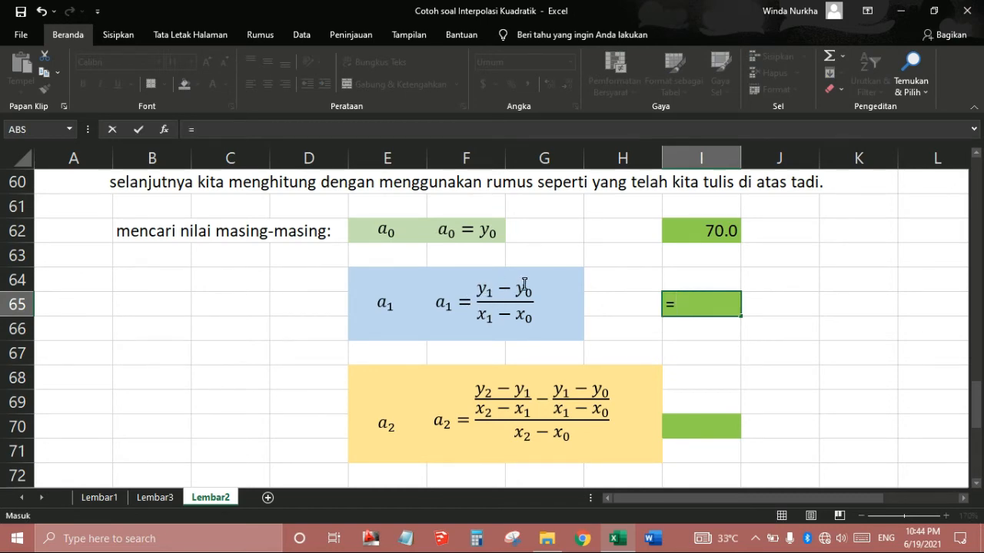
{"action": "scroll", "coordinate": [507, 289], "scroll_direction": "up", "scroll_amount": 2}
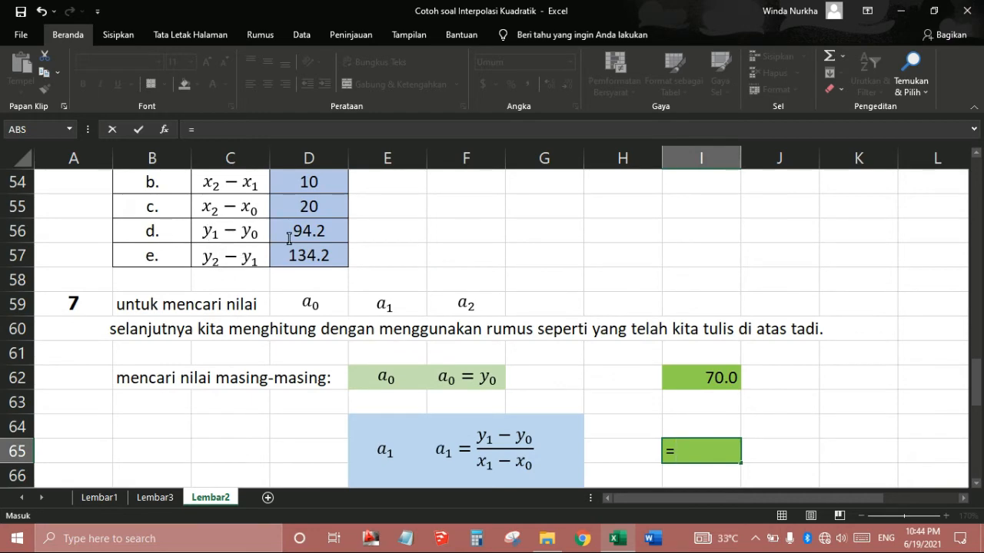
{"action": "left_click", "coordinate": [296, 239]}
{"action": "scroll", "coordinate": [502, 300], "scroll_direction": "down", "scroll_amount": 2}
{"action": "scroll", "coordinate": [503, 307], "scroll_direction": "up", "scroll_amount": 1}
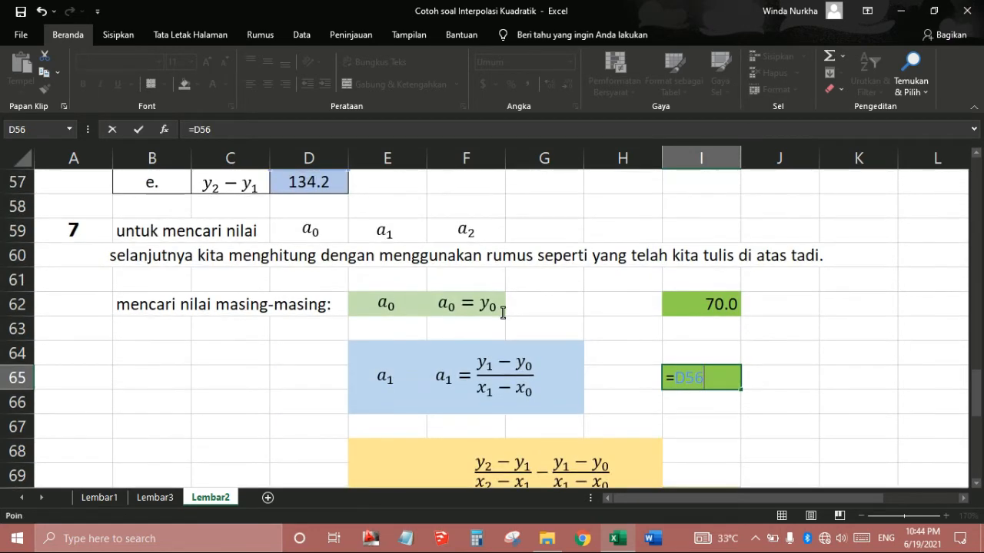
{"action": "type", "text": "/"}
{"action": "scroll", "coordinate": [438, 361], "scroll_direction": "up", "scroll_amount": 3}
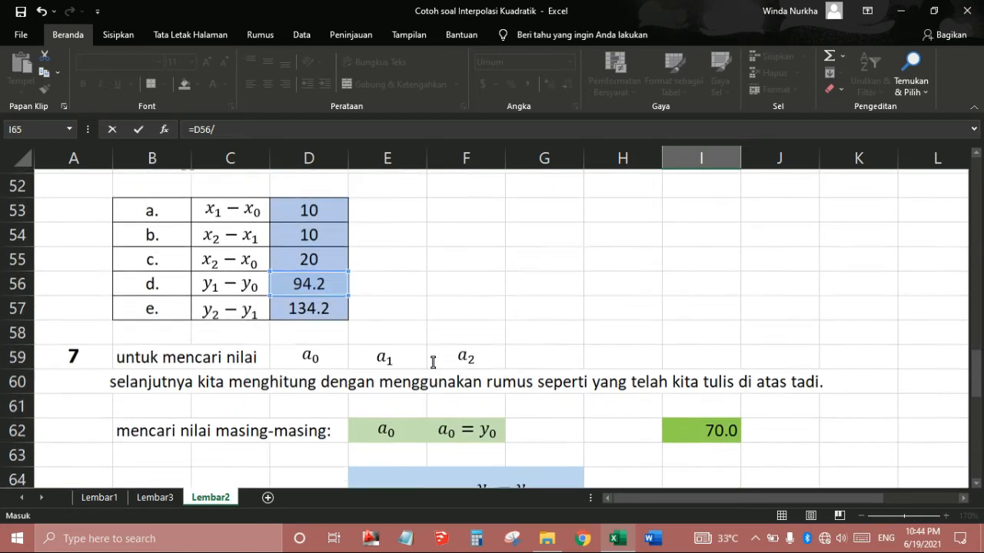
{"action": "left_click", "coordinate": [298, 304]}
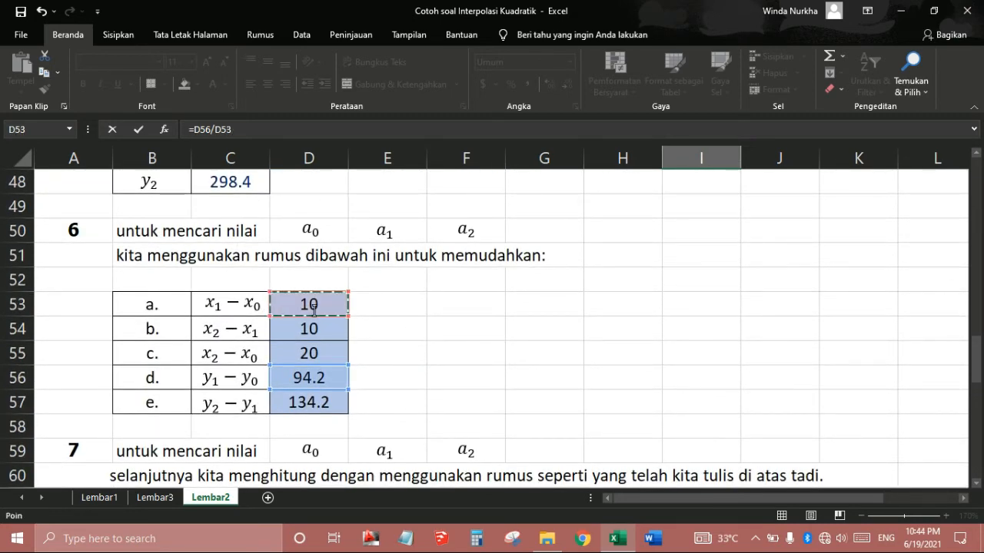
{"action": "scroll", "coordinate": [496, 345], "scroll_direction": "down", "scroll_amount": 3}
{"action": "key", "text": "Return"}
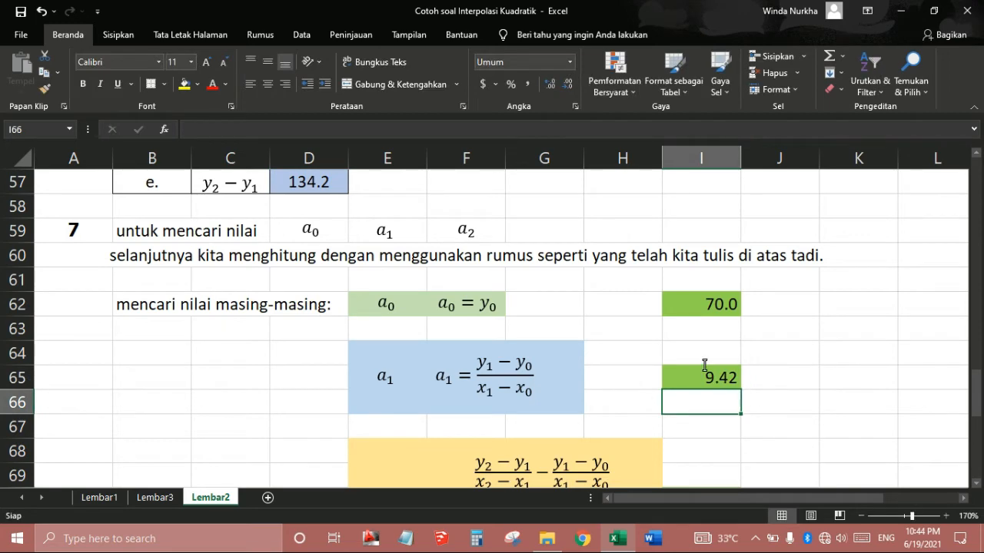
Start the a₂ formula in cell I70 with an opening parenthesis and the quotient D57/D54.
{"action": "scroll", "coordinate": [705, 365], "scroll_direction": "down", "scroll_amount": 1}
{"action": "scroll", "coordinate": [402, 408], "scroll_direction": "down", "scroll_amount": 1}
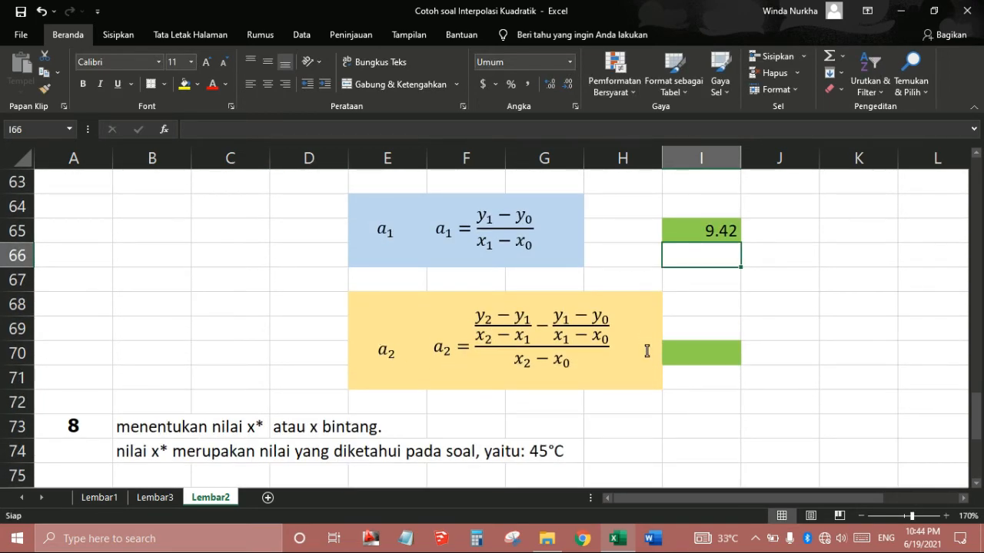
{"action": "left_click", "coordinate": [699, 353]}
{"action": "type", "text": "="}
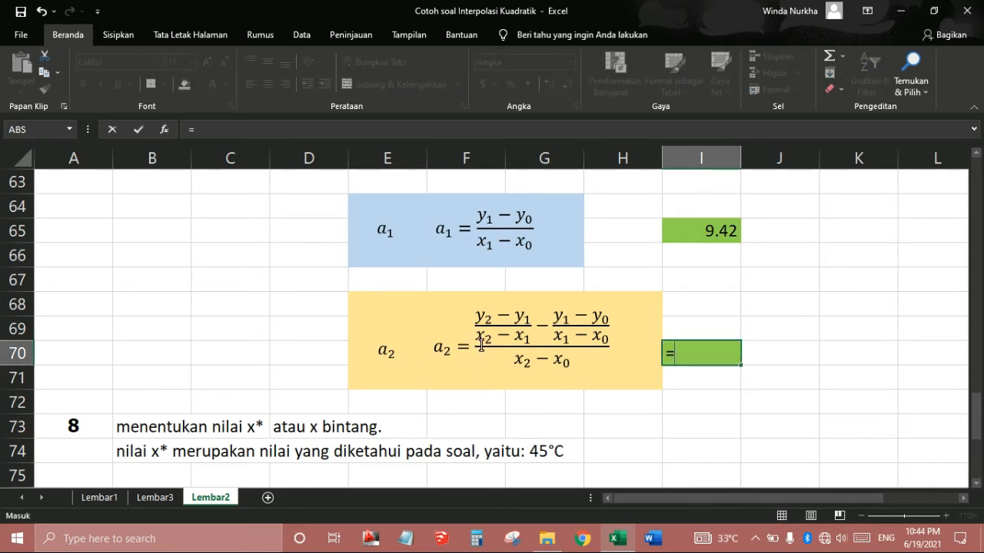
{"action": "type", "text": "("}
{"action": "scroll", "coordinate": [538, 318], "scroll_direction": "up", "scroll_amount": 3}
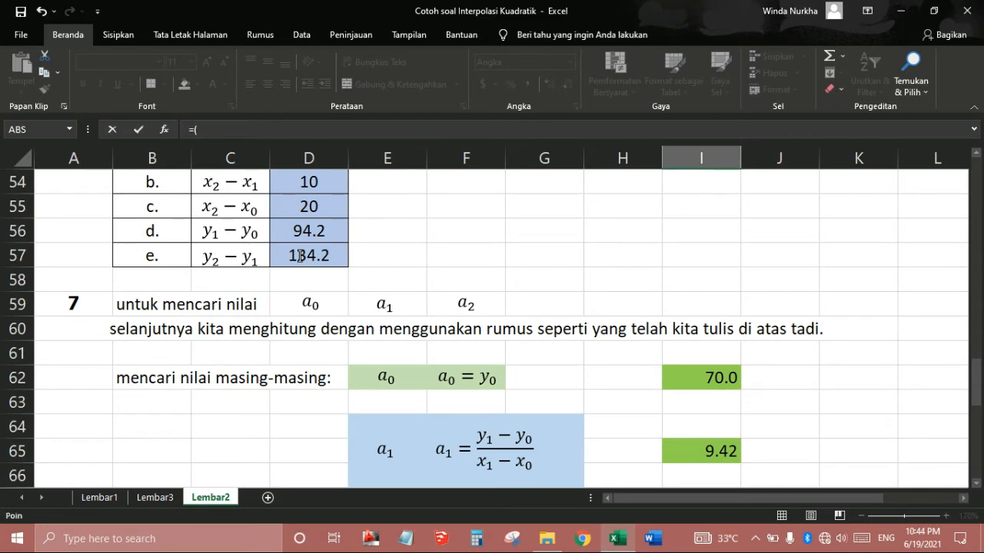
{"action": "left_click", "coordinate": [299, 256]}
{"action": "scroll", "coordinate": [567, 345], "scroll_direction": "down", "scroll_amount": 3}
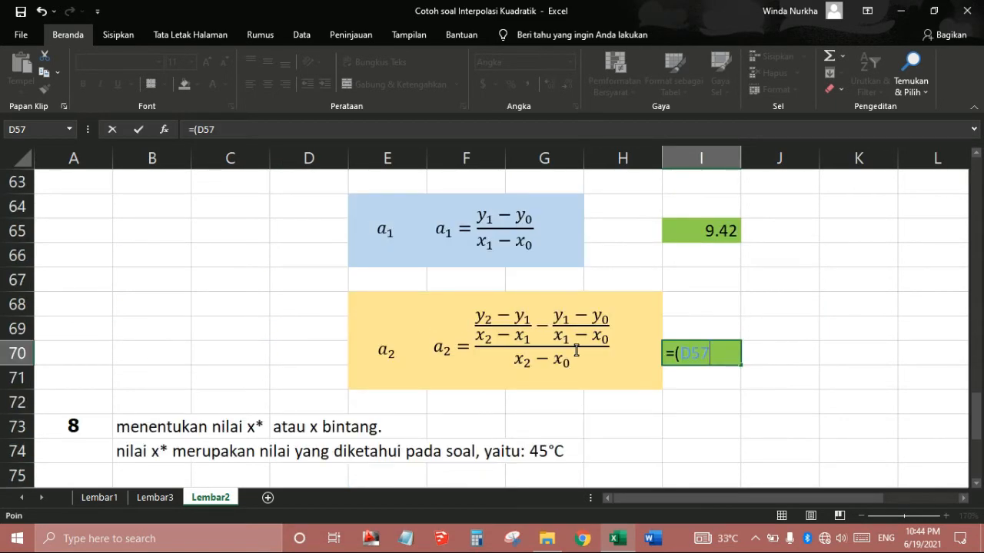
{"action": "type", "text": "/"}
{"action": "scroll", "coordinate": [435, 318], "scroll_direction": "up", "scroll_amount": 3}
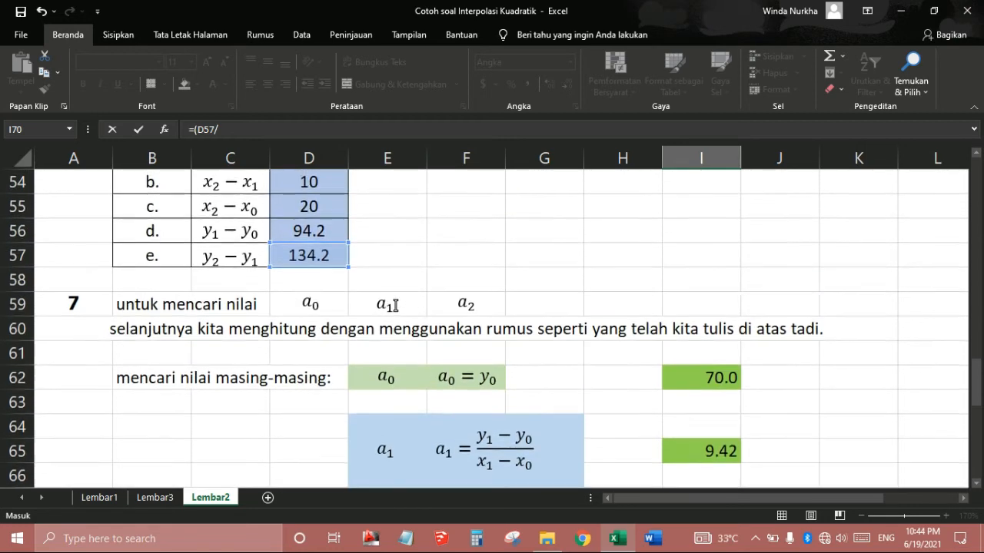
{"action": "scroll", "coordinate": [274, 290], "scroll_direction": "up", "scroll_amount": 1}
{"action": "left_click", "coordinate": [281, 258]}
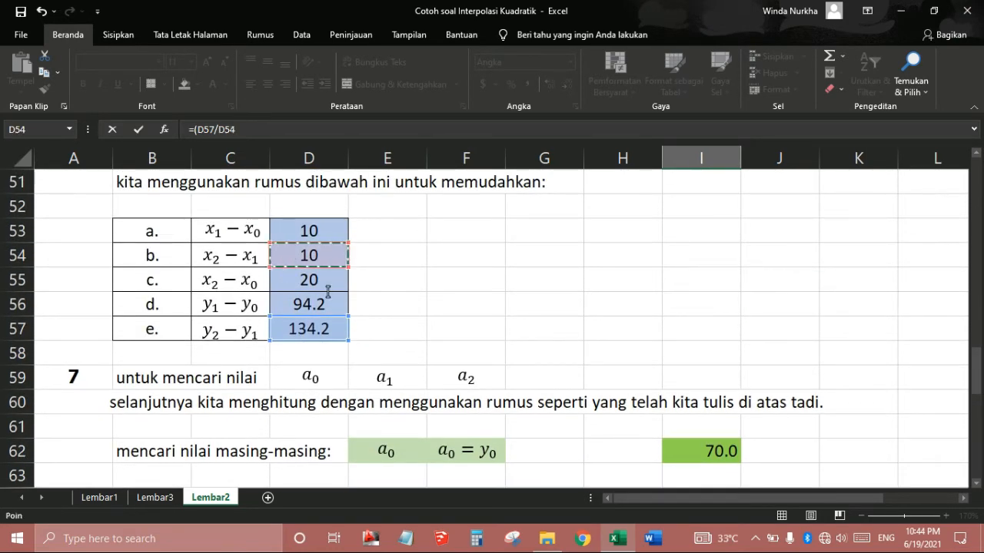
{"action": "scroll", "coordinate": [372, 313], "scroll_direction": "down", "scroll_amount": 4}
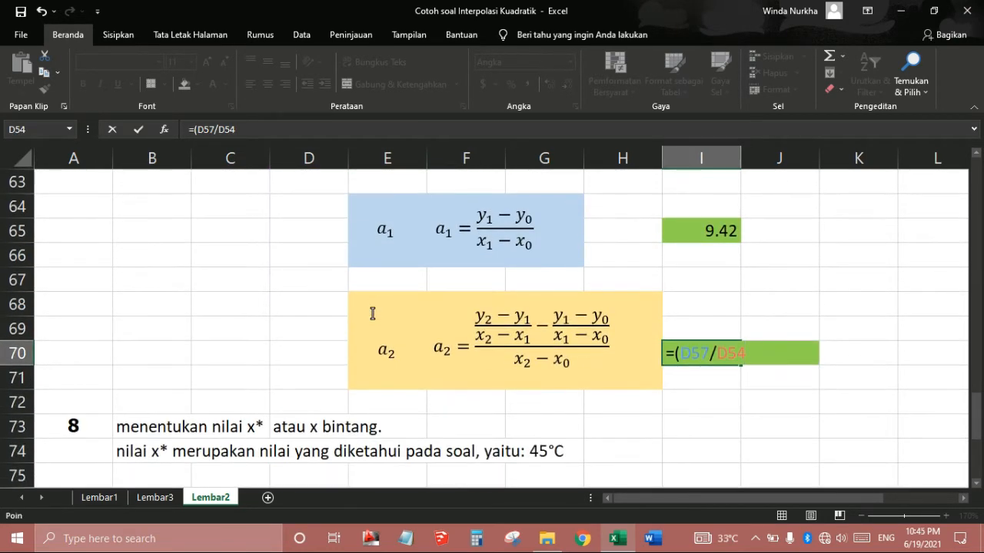
Extend the a₂ formula in cell I70 by subtracting the parenthesised quotient D56/D53.
{"action": "type", "text": ")-("}
{"action": "scroll", "coordinate": [519, 332], "scroll_direction": "up", "scroll_amount": 3}
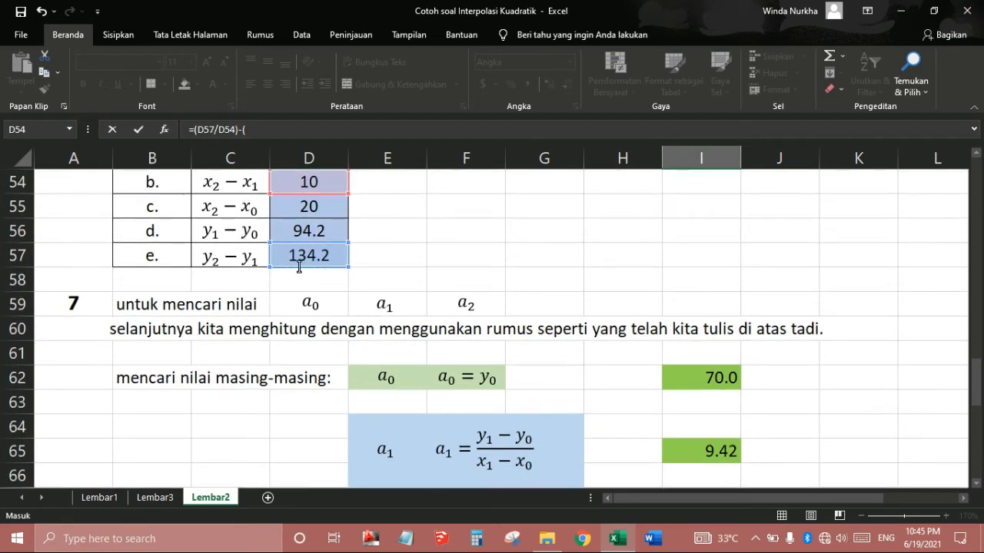
{"action": "left_click", "coordinate": [286, 232]}
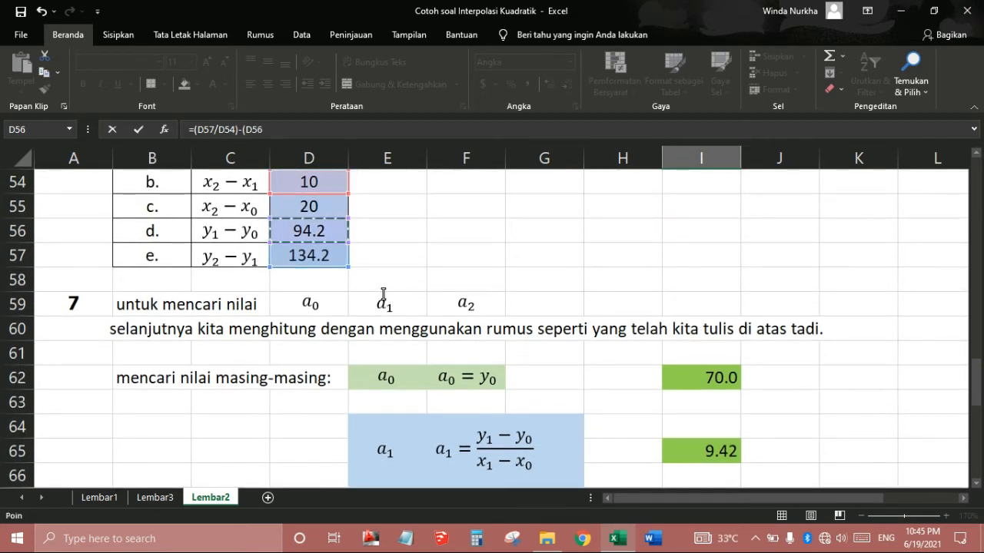
{"action": "scroll", "coordinate": [384, 292], "scroll_direction": "down", "scroll_amount": 3}
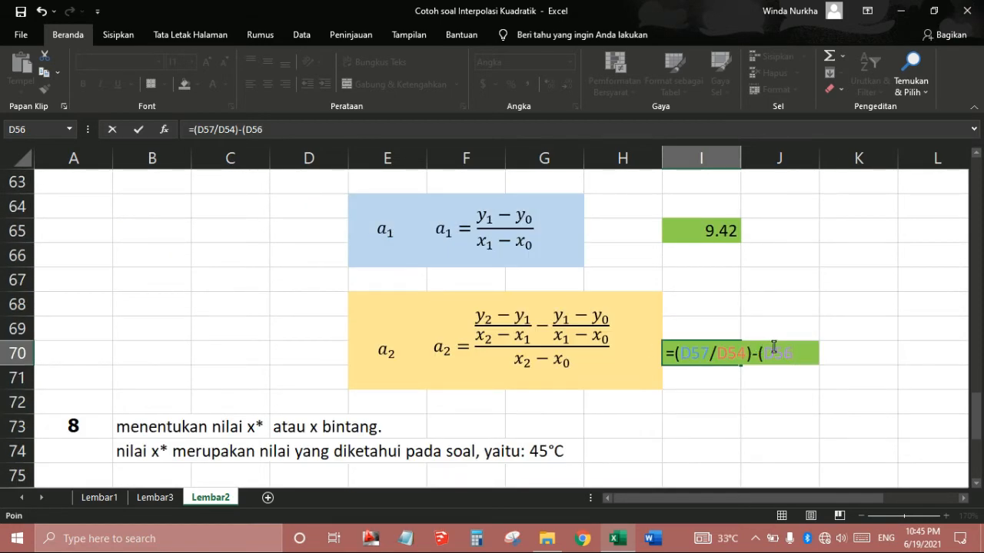
{"action": "type", "text": "/"}
{"action": "scroll", "coordinate": [483, 341], "scroll_direction": "up", "scroll_amount": 4}
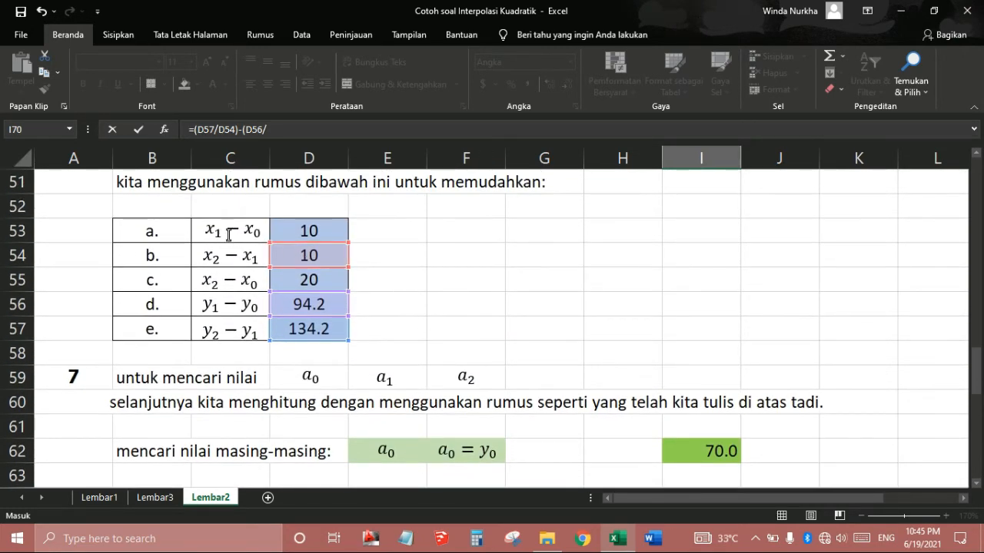
{"action": "left_click", "coordinate": [300, 235]}
{"action": "scroll", "coordinate": [498, 349], "scroll_direction": "down", "scroll_amount": 4}
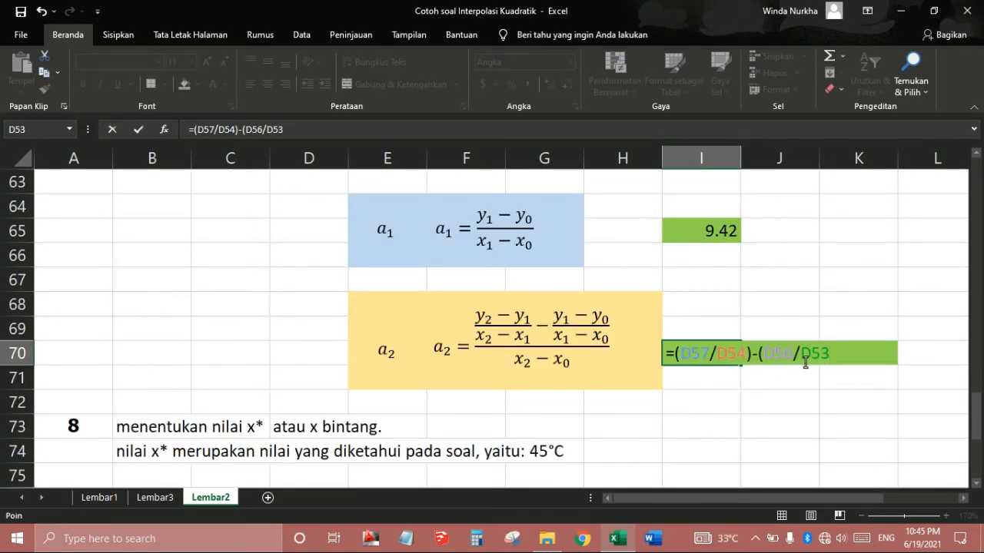
{"action": "type", "text": ")"}
Enclose the difference in outer parentheses and divide it by D55, completing the a₂ formula =((D57/D54)-(D56/D53))/D55.
{"action": "left_click", "coordinate": [671, 354]}
{"action": "type", "text": "("}
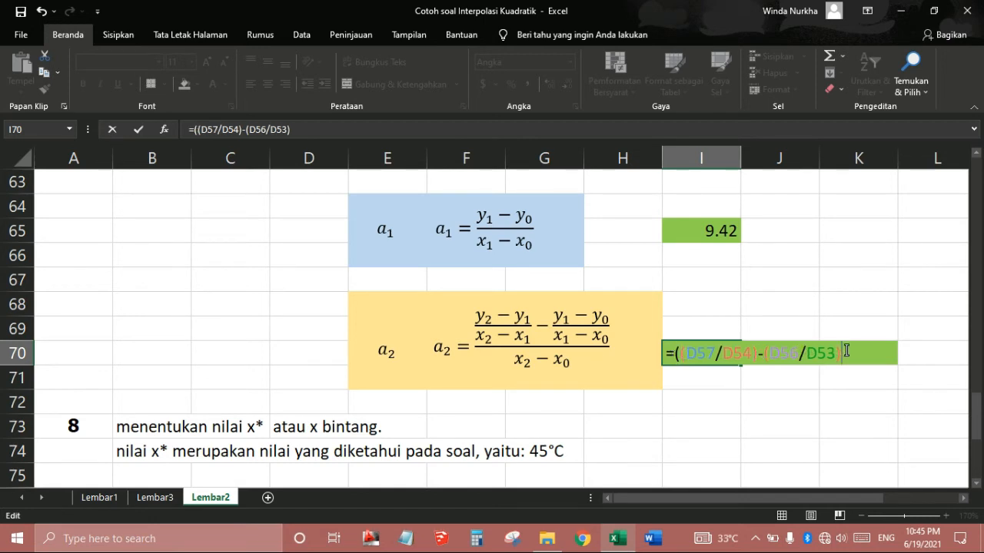
{"action": "key", "text": "BackSpace"}
{"action": "type", "text": ")/"}
{"action": "scroll", "coordinate": [499, 367], "scroll_direction": "up", "scroll_amount": 2}
{"action": "scroll", "coordinate": [498, 368], "scroll_direction": "up", "scroll_amount": 3}
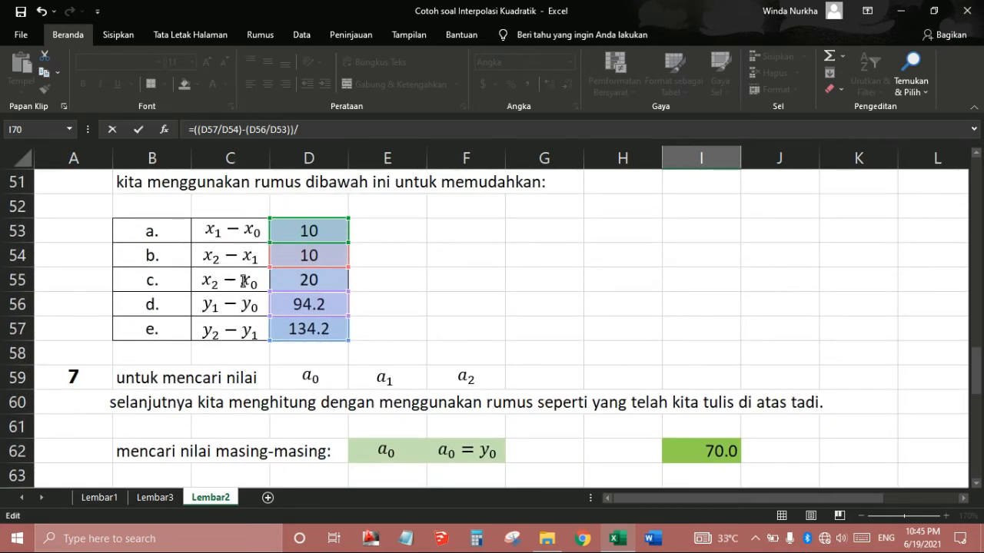
{"action": "left_click", "coordinate": [308, 279]}
{"action": "scroll", "coordinate": [405, 331], "scroll_direction": "down", "scroll_amount": 4}
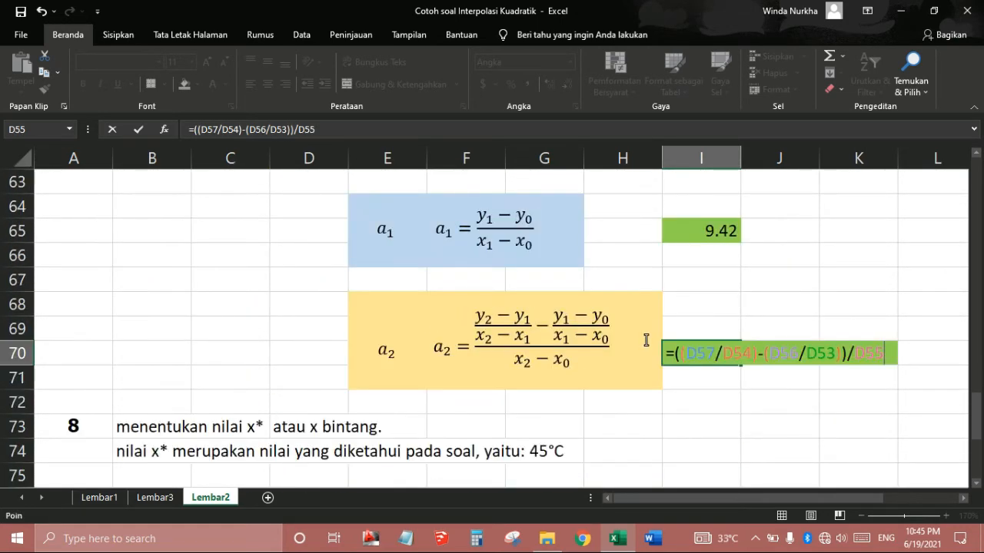
{"action": "key", "text": "Return"}
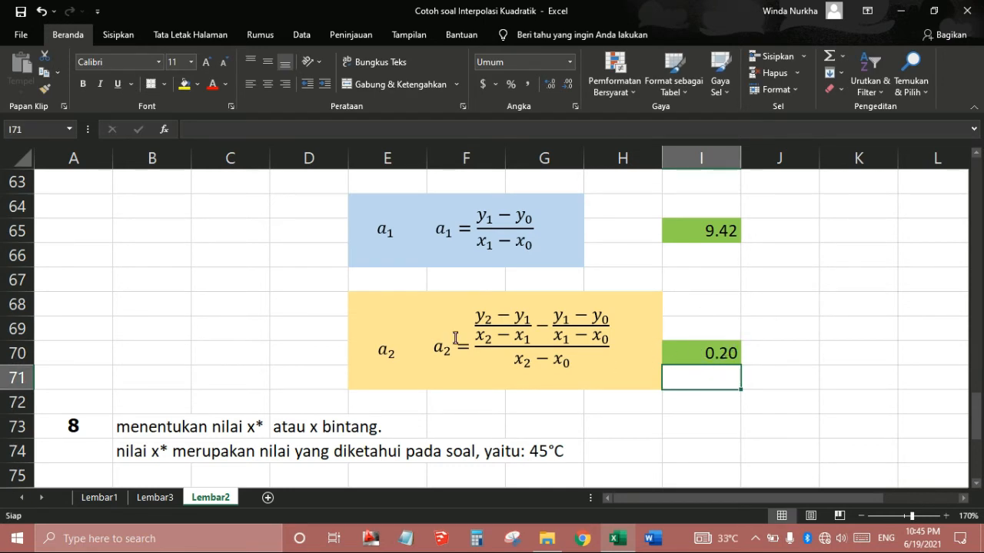
Review the x* value in section 8 and compare the interpolation equation in section 9 with the original in section 1.
{"action": "scroll", "coordinate": [61, 366], "scroll_direction": "down", "scroll_amount": 1}
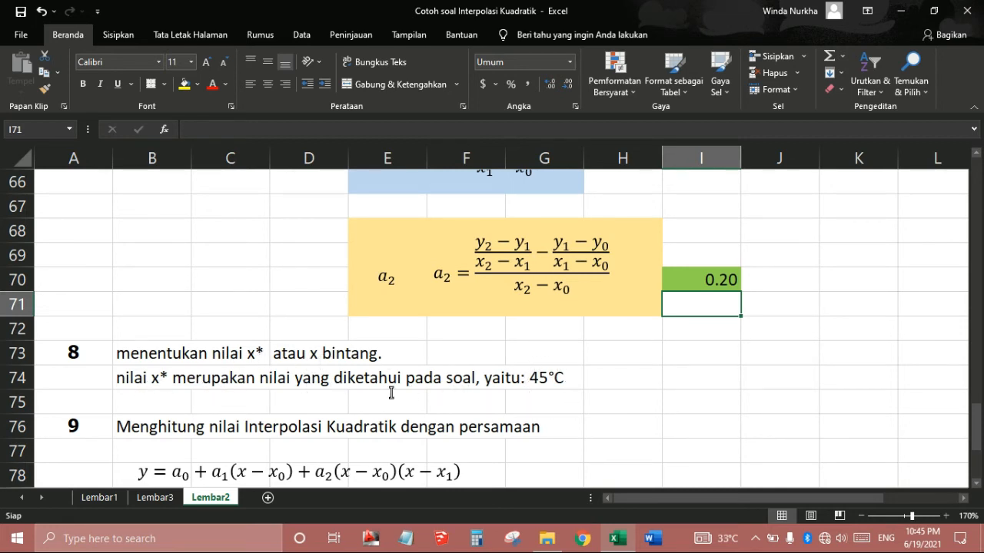
{"action": "scroll", "coordinate": [391, 392], "scroll_direction": "down", "scroll_amount": 1}
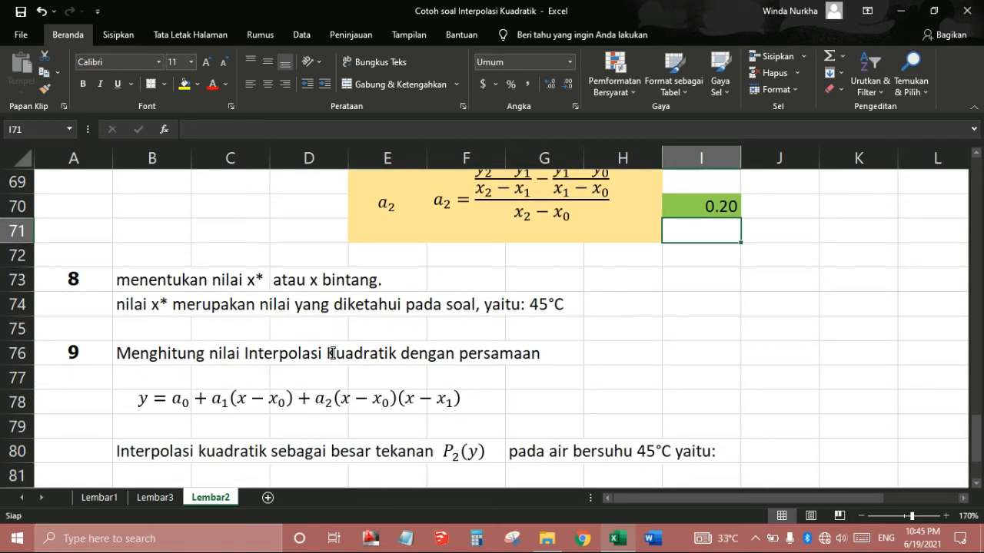
{"action": "scroll", "coordinate": [258, 394], "scroll_direction": "down", "scroll_amount": 1}
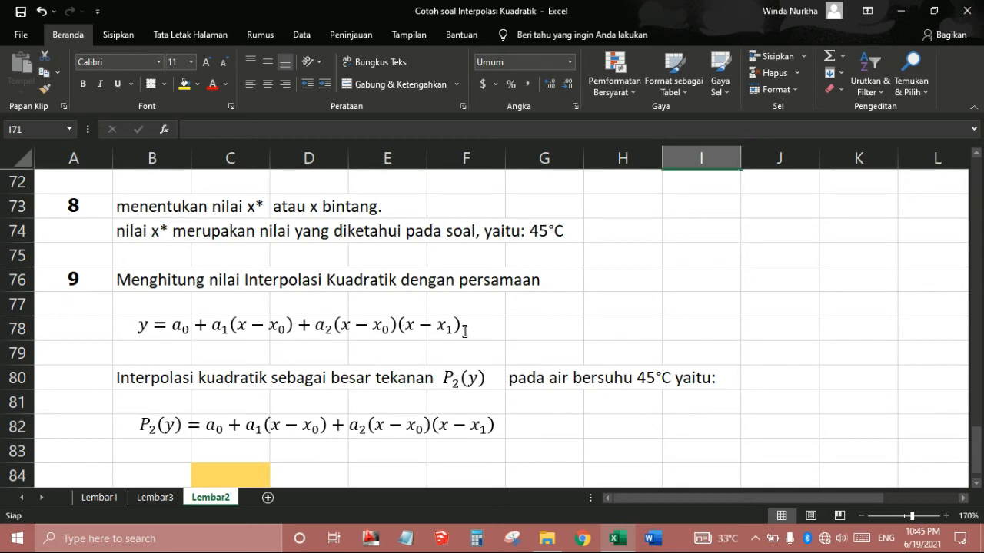
{"action": "scroll", "coordinate": [379, 328], "scroll_direction": "up", "scroll_amount": 20}
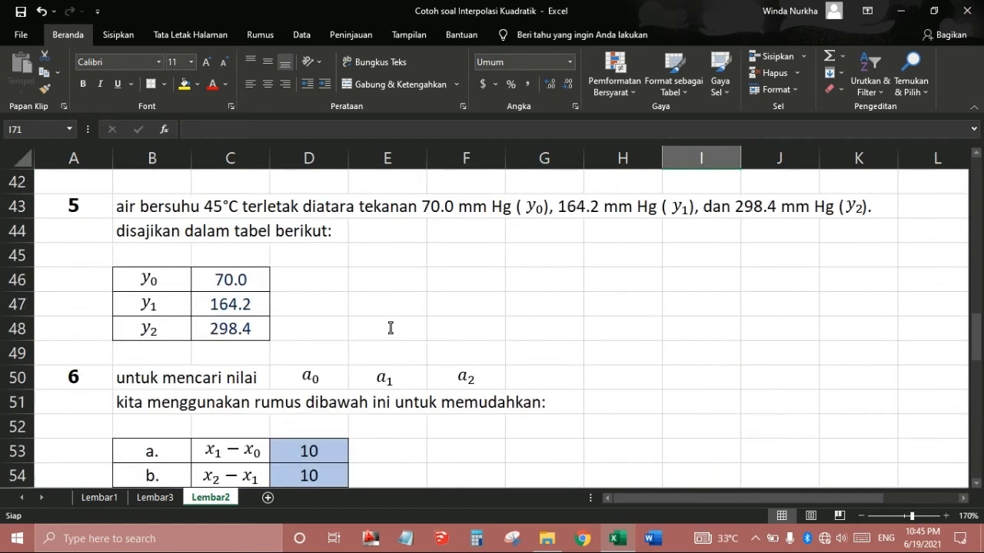
{"action": "scroll", "coordinate": [390, 328], "scroll_direction": "up", "scroll_amount": 1}
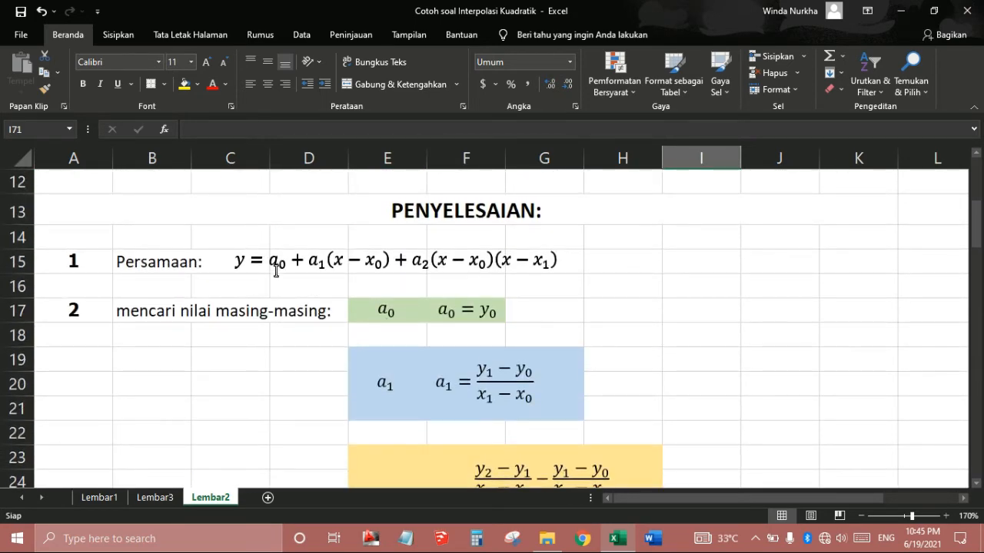
{"action": "scroll", "coordinate": [289, 318], "scroll_direction": "down", "scroll_amount": 14}
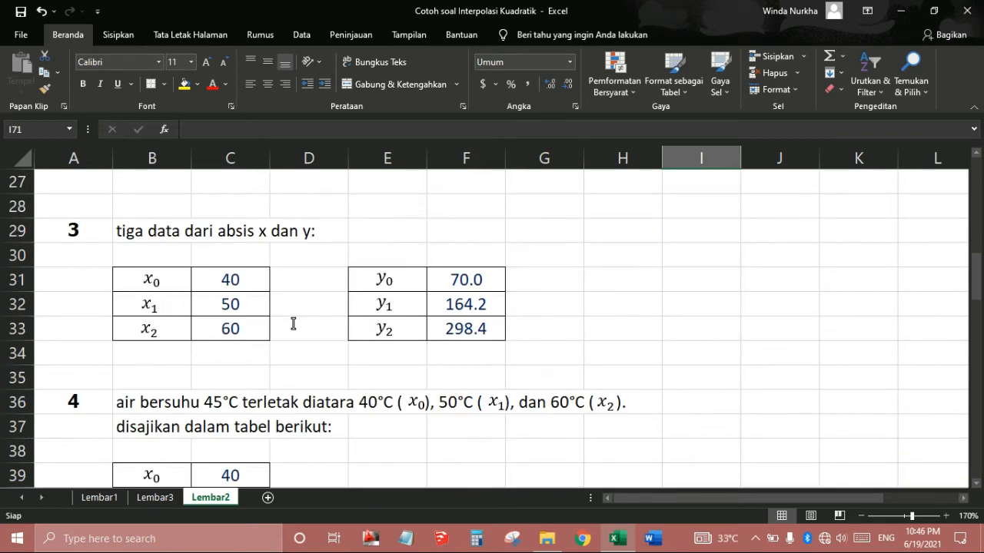
{"action": "scroll", "coordinate": [288, 326], "scroll_direction": "down", "scroll_amount": 7}
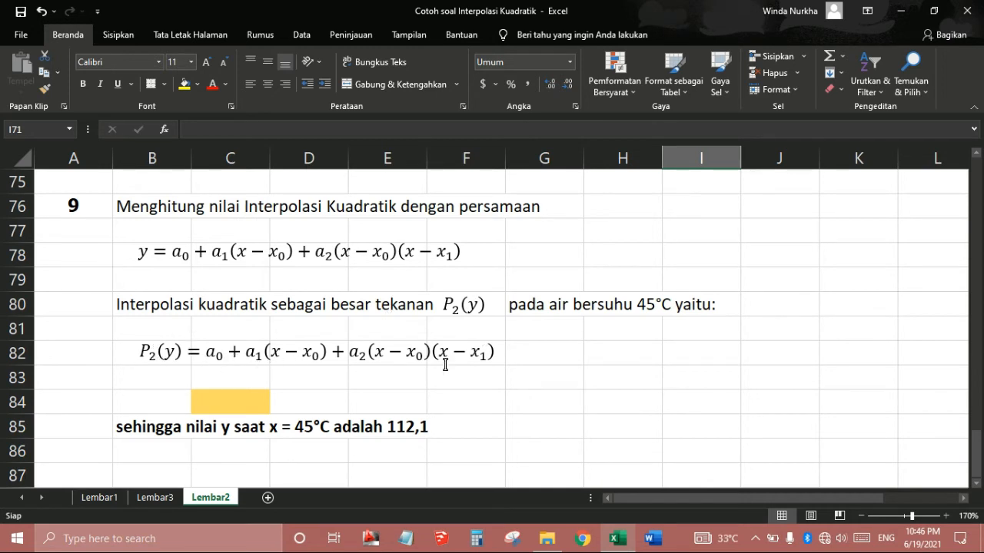
Start the P₂(y) formula in cell C84 with a reference to a₀ in I62.
{"action": "left_click", "coordinate": [221, 405]}
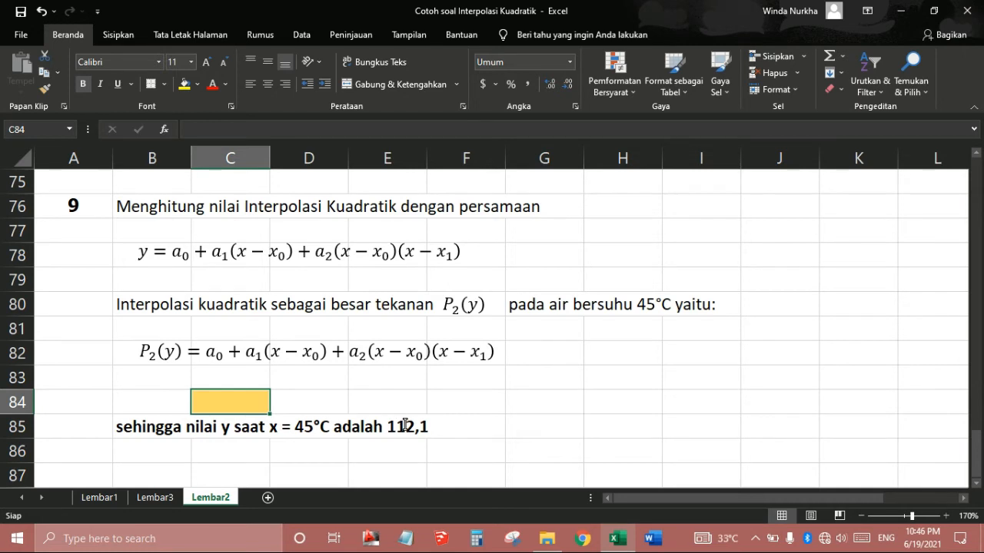
{"action": "type", "text": "="}
{"action": "type", "text": "="}
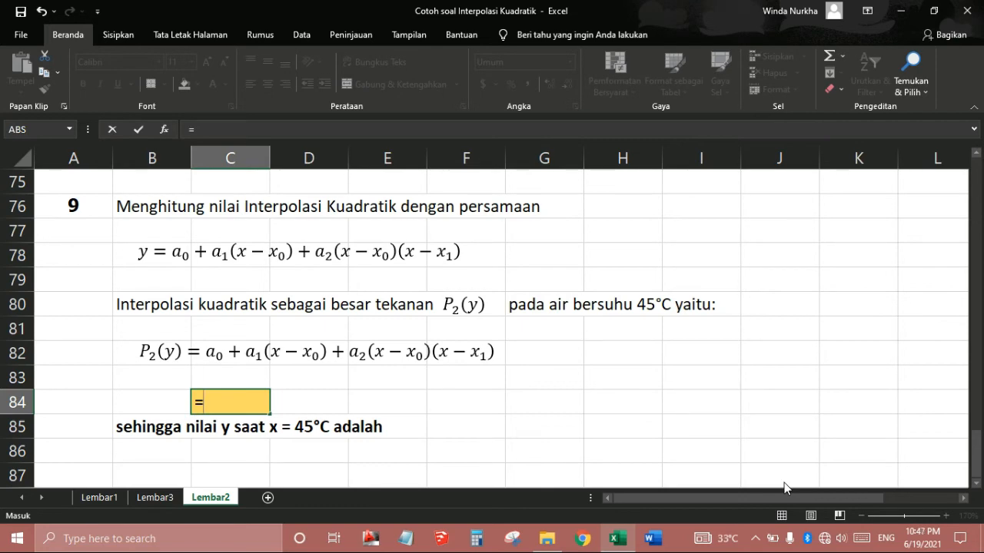
{"action": "scroll", "coordinate": [784, 488], "scroll_direction": "up", "scroll_amount": 6}
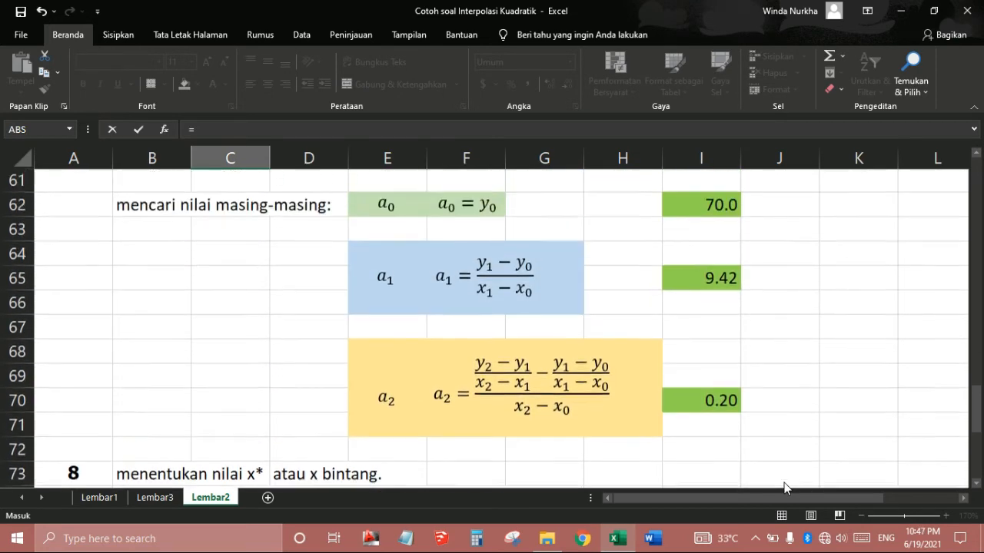
{"action": "left_click", "coordinate": [700, 304]}
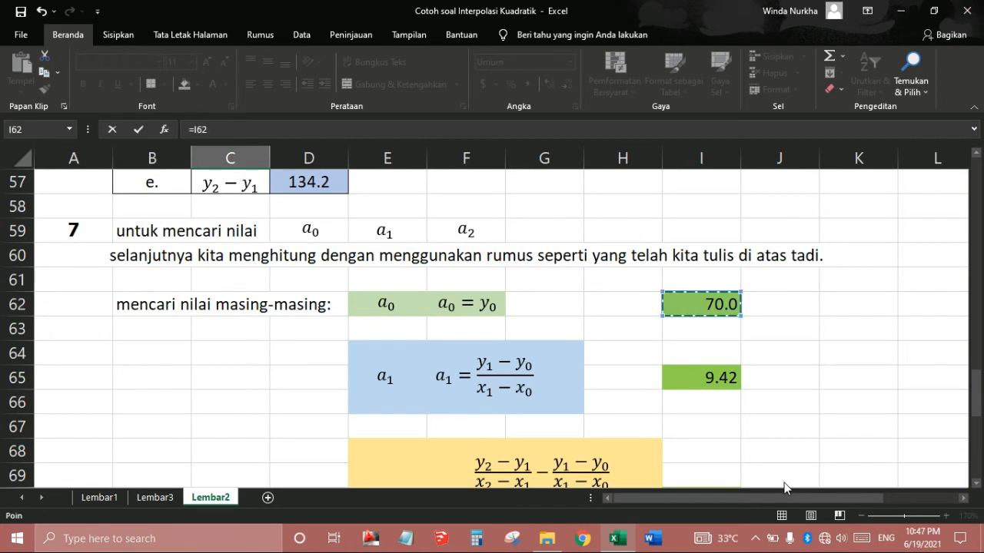
{"action": "scroll", "coordinate": [784, 488], "scroll_direction": "down", "scroll_amount": 8}
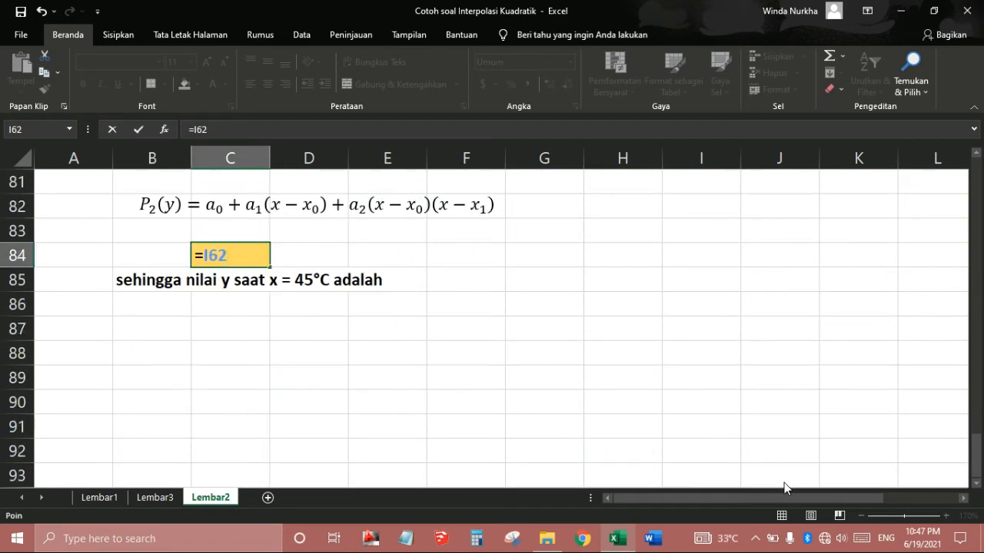
{"action": "scroll", "coordinate": [783, 488], "scroll_direction": "up", "scroll_amount": 1}
Add an opening parenthesis and a₁ from I65 as the multiplier of the second term in the C84 formula.
{"action": "type", "text": "+"}
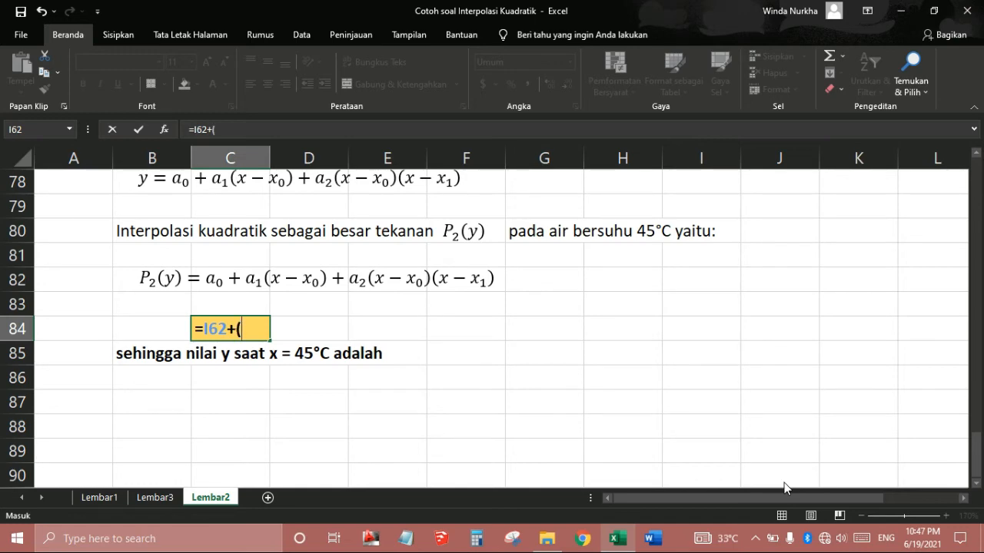
{"action": "type", "text": "("}
{"action": "scroll", "coordinate": [784, 488], "scroll_direction": "up", "scroll_amount": 5}
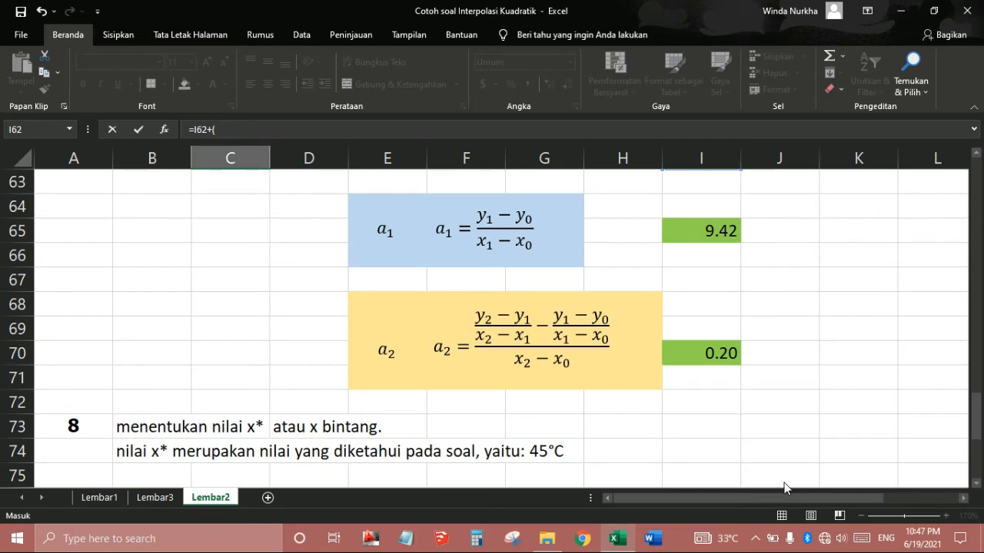
{"action": "left_click", "coordinate": [701, 231]}
{"action": "scroll", "coordinate": [784, 488], "scroll_direction": "down", "scroll_amount": 5}
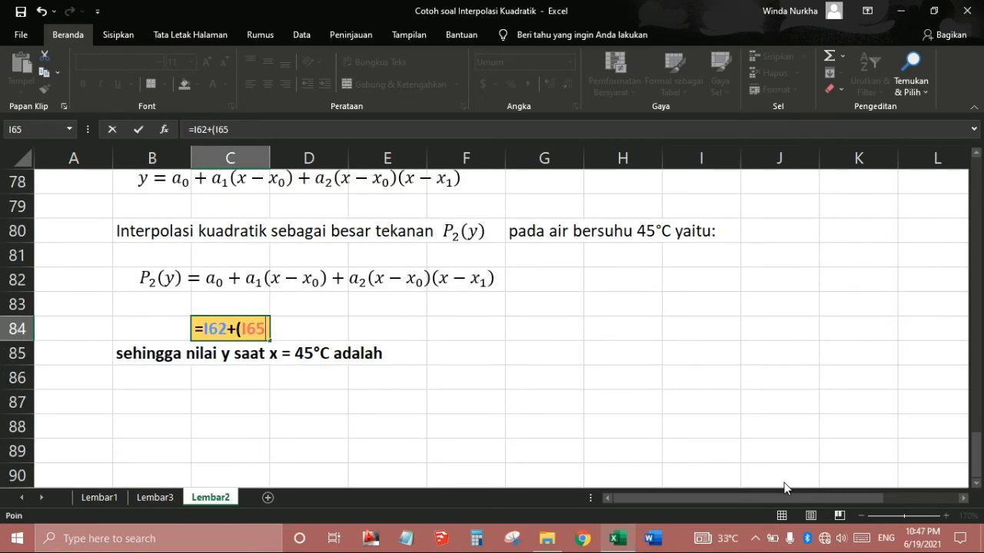
{"action": "type", "text": "*"}
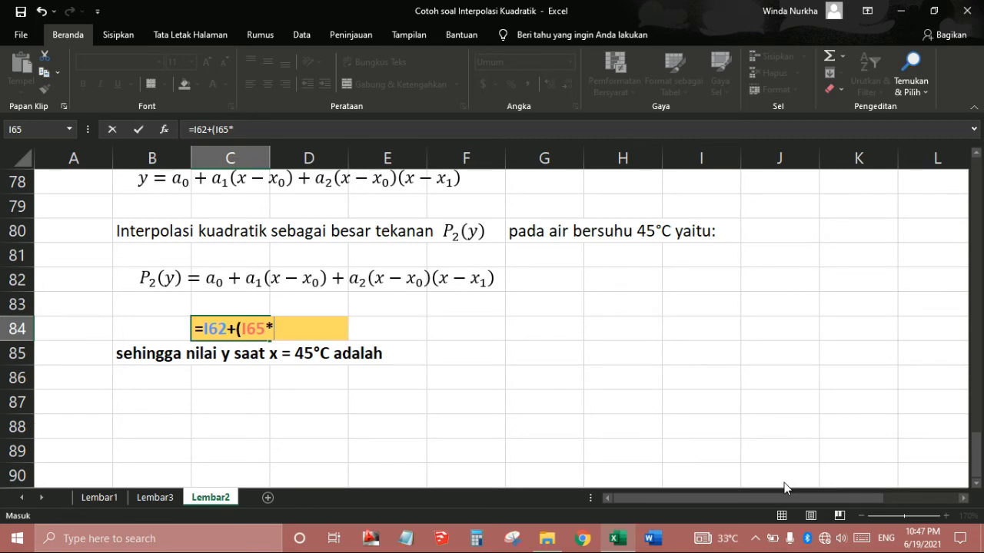
Complete the a₁ term in C84 with the factor (45-C39), using x₀ from section 4, and close both parentheses.
{"action": "type", "text": "(45"}
{"action": "scroll", "coordinate": [889, 267], "scroll_direction": "up", "scroll_amount": 1}
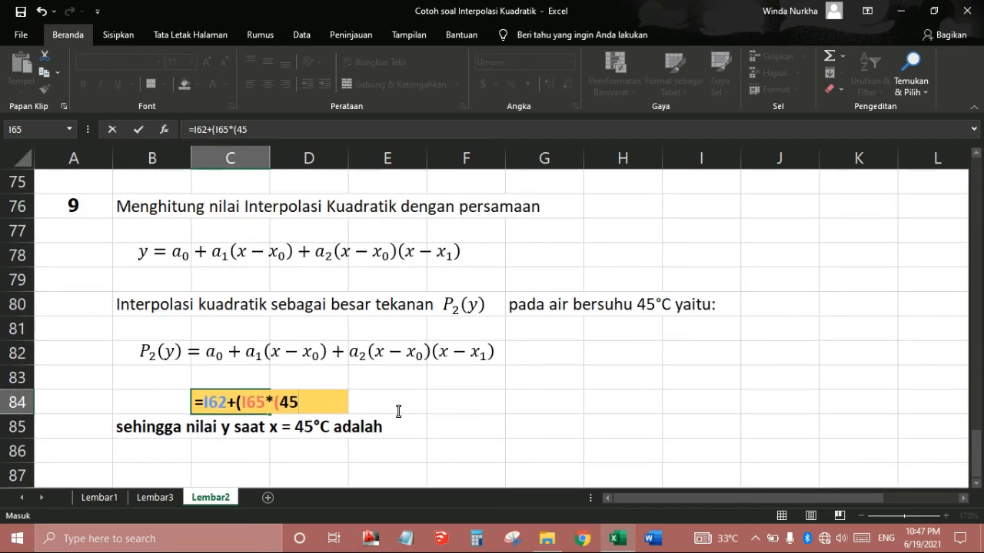
{"action": "type", "text": "-"}
{"action": "scroll", "coordinate": [215, 342], "scroll_direction": "up", "scroll_amount": 5}
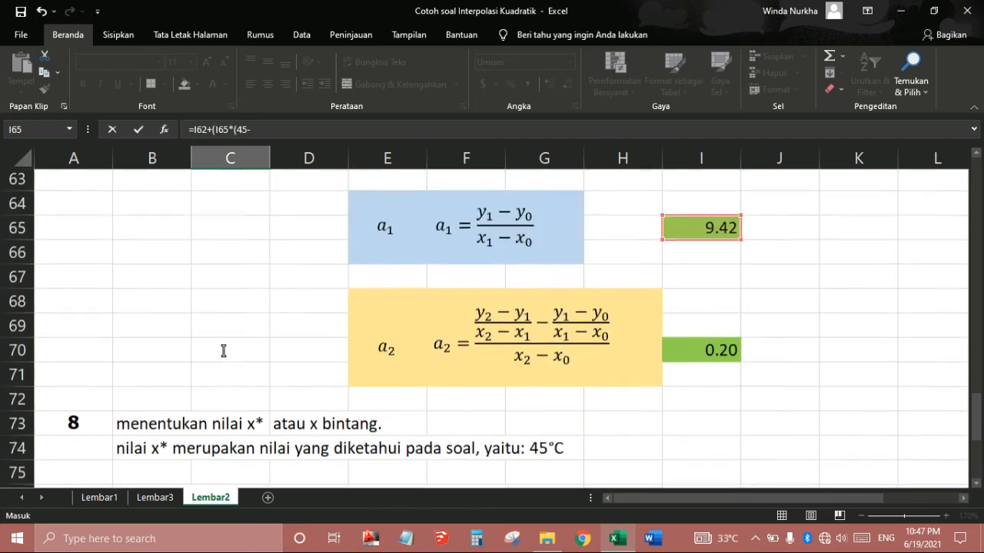
{"action": "scroll", "coordinate": [433, 345], "scroll_direction": "up", "scroll_amount": 4}
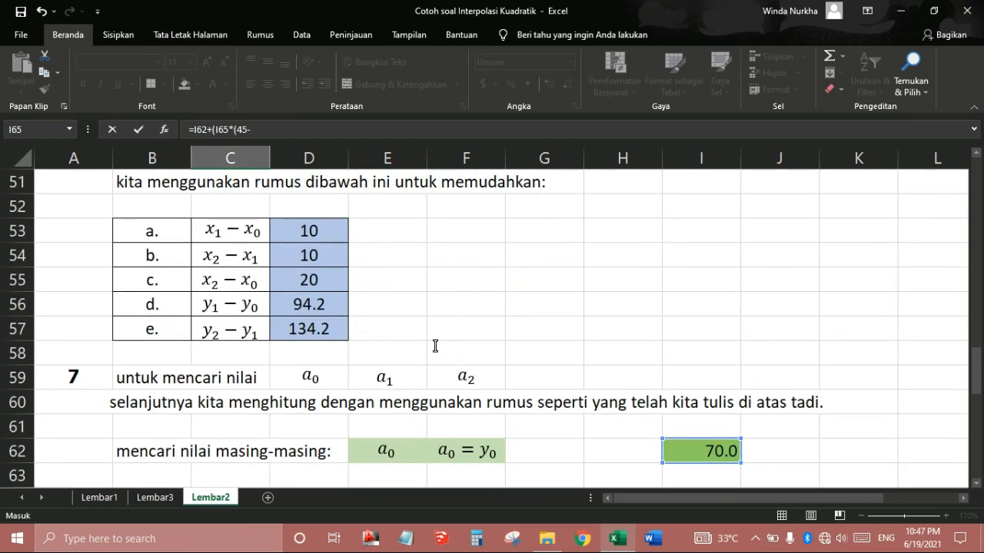
{"action": "scroll", "coordinate": [435, 346], "scroll_direction": "up", "scroll_amount": 3}
{"action": "scroll", "coordinate": [684, 300], "scroll_direction": "up", "scroll_amount": 2}
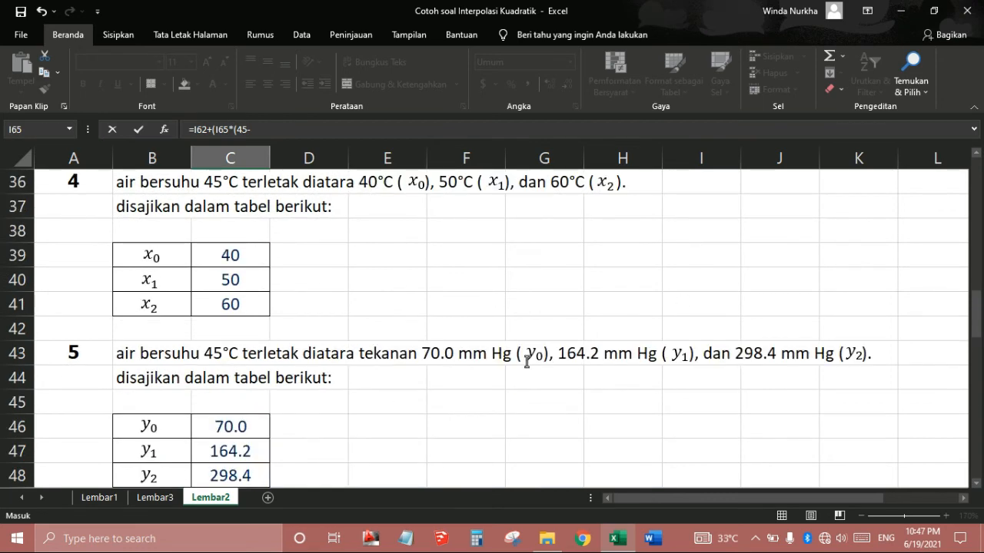
{"action": "left_click", "coordinate": [228, 259]}
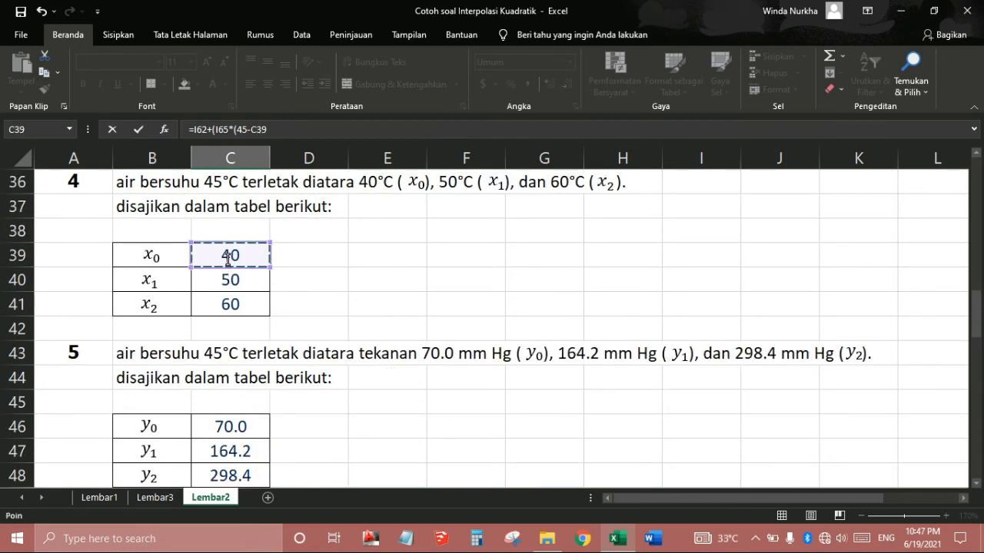
{"action": "scroll", "coordinate": [248, 299], "scroll_direction": "down", "scroll_amount": 13}
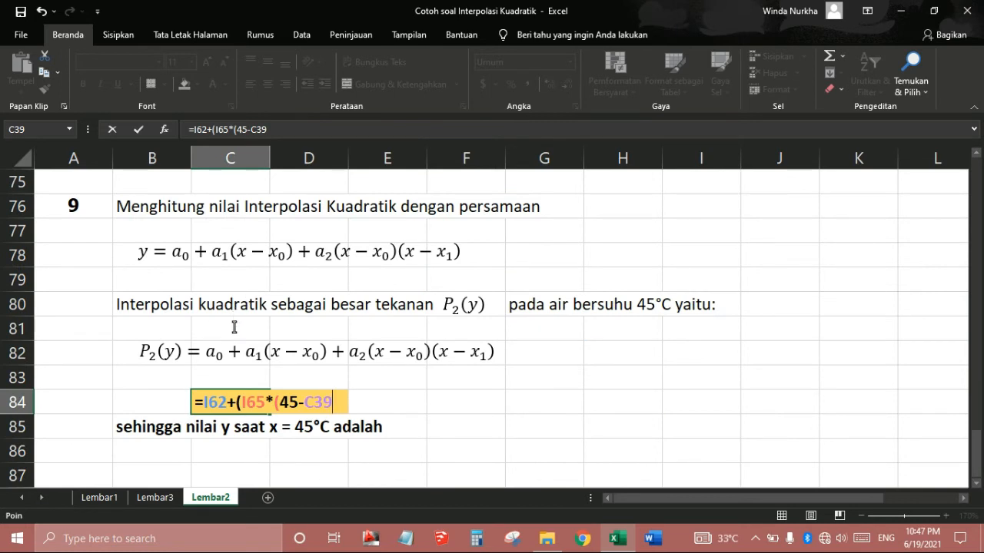
{"action": "type", "text": "))"}
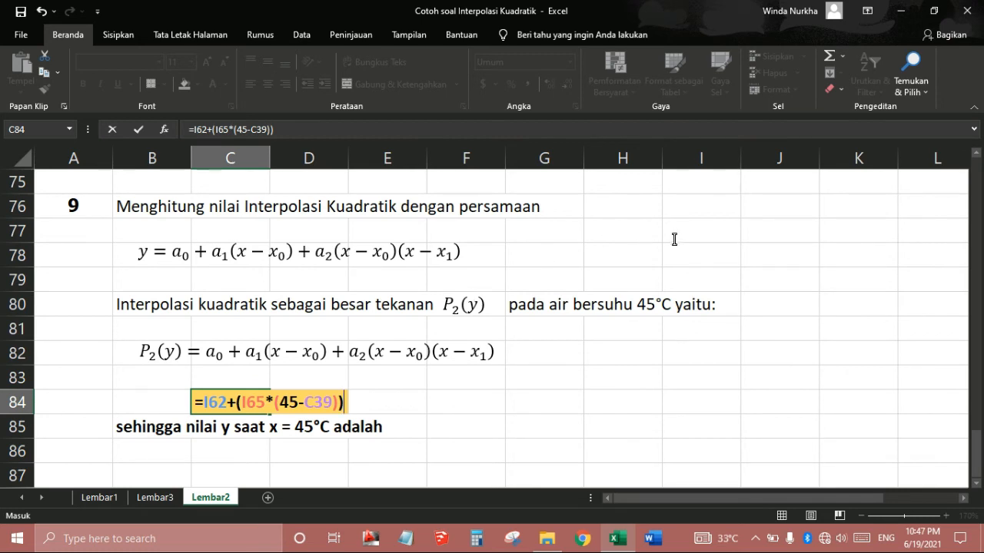
Add a third term to the C84 formula, opening a parenthesis and referencing a₂ in I70.
{"action": "type", "text": "+("}
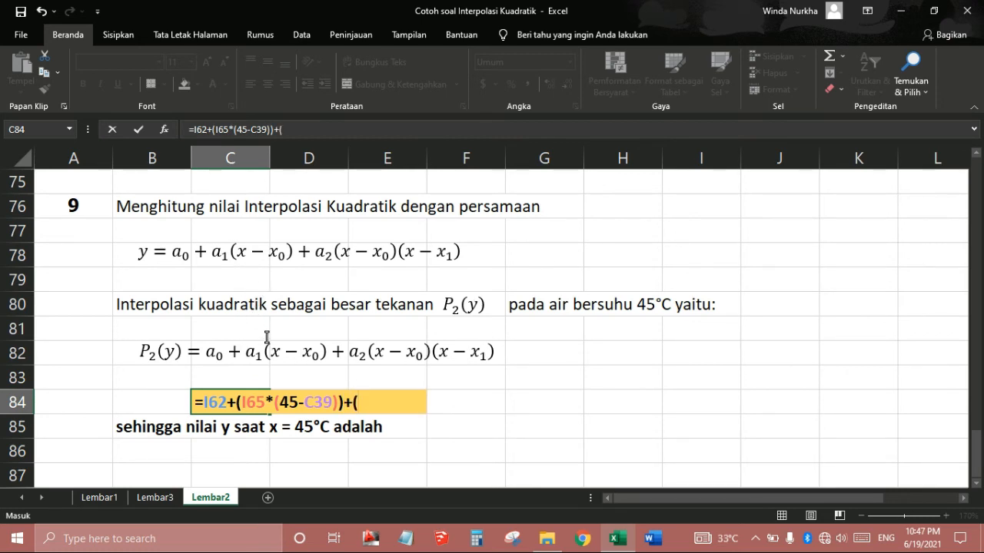
{"action": "scroll", "coordinate": [267, 343], "scroll_direction": "up", "scroll_amount": 3}
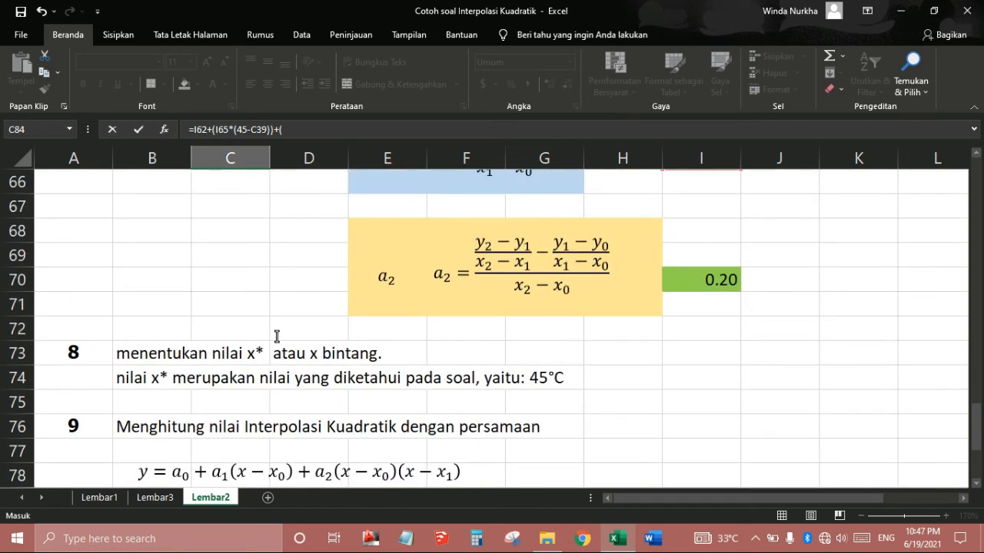
{"action": "left_click", "coordinate": [700, 279]}
{"action": "scroll", "coordinate": [286, 330], "scroll_direction": "down", "scroll_amount": 3}
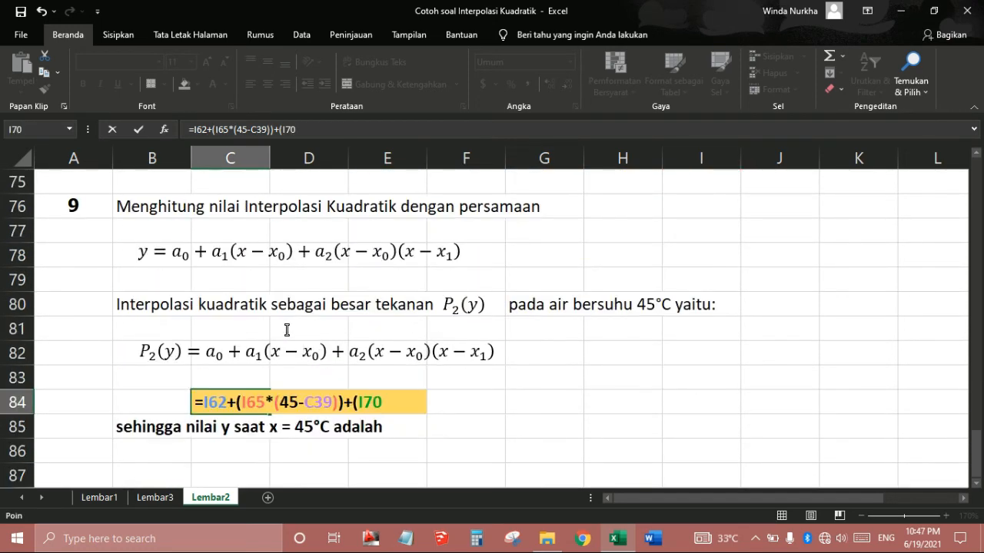
Multiply a₂ in the C84 formula by the factor (45-C39, using x₀ from the section 4 table.
{"action": "type", "text": "*(45-"}
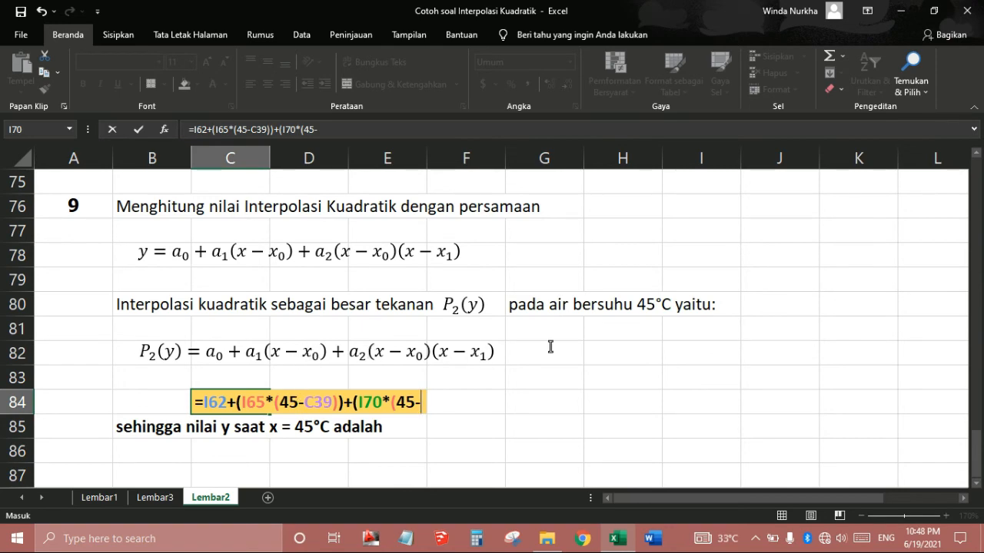
{"action": "scroll", "coordinate": [550, 346], "scroll_direction": "up", "scroll_amount": 8}
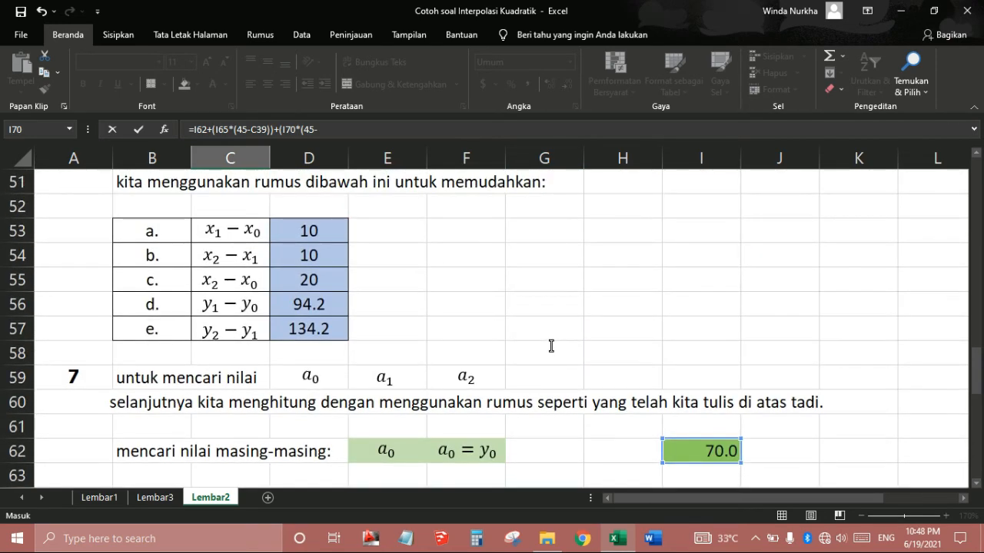
{"action": "scroll", "coordinate": [550, 347], "scroll_direction": "up", "scroll_amount": 5}
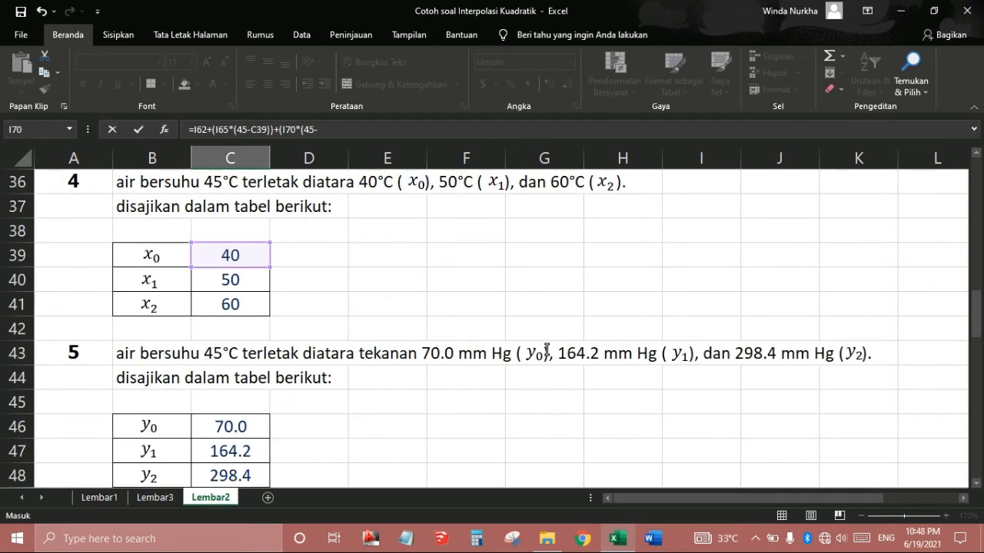
{"action": "left_click", "coordinate": [244, 260]}
{"action": "scroll", "coordinate": [231, 307], "scroll_direction": "down", "scroll_amount": 10}
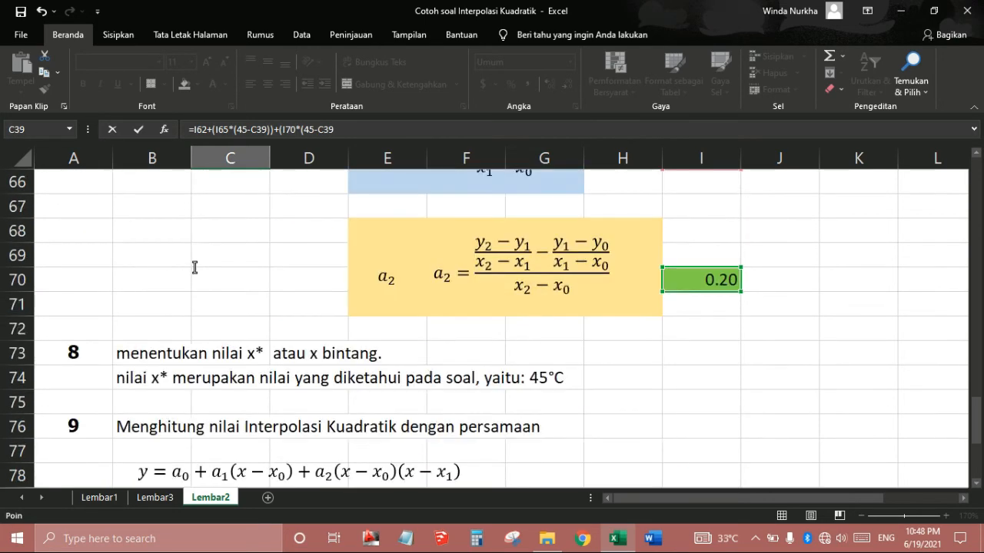
{"action": "scroll", "coordinate": [195, 267], "scroll_direction": "down", "scroll_amount": 4}
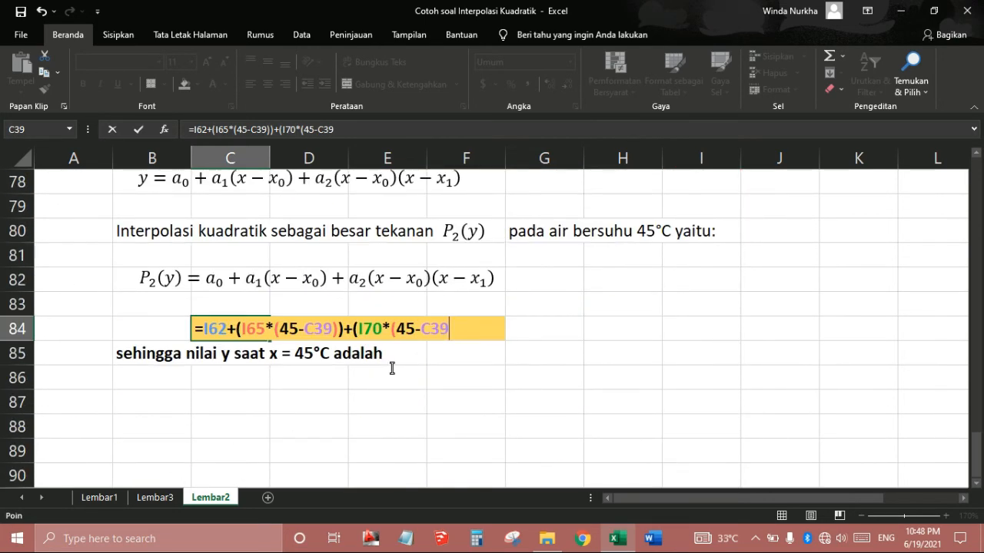
Close the x₀ factor, multiply by (45-C40) using x₁ from section 4, close the a₂ term and enter the C84 formula.
{"action": "type", "text": "))+(I70*(45-"}
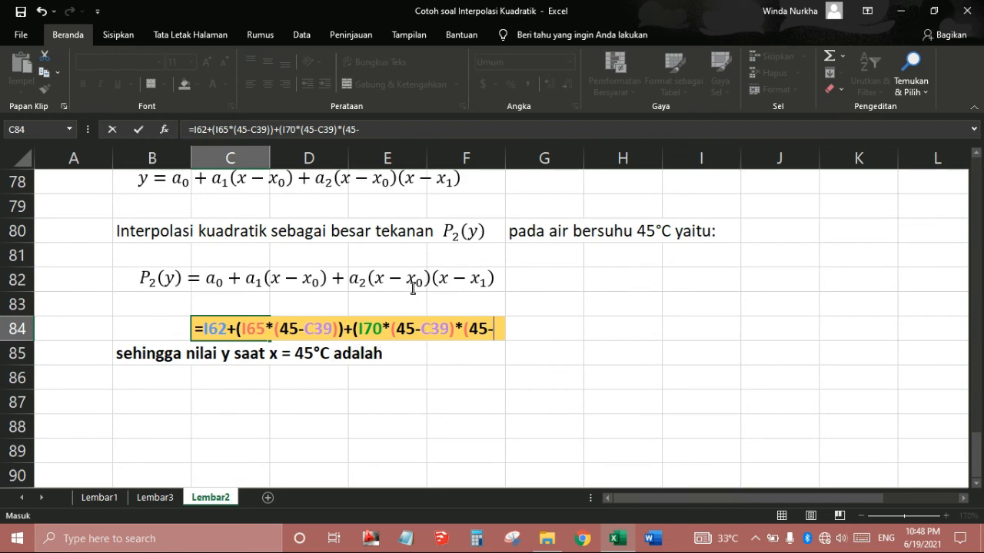
{"action": "scroll", "coordinate": [426, 403], "scroll_direction": "up", "scroll_amount": 4}
{"action": "scroll", "coordinate": [426, 403], "scroll_direction": "up", "scroll_amount": 8}
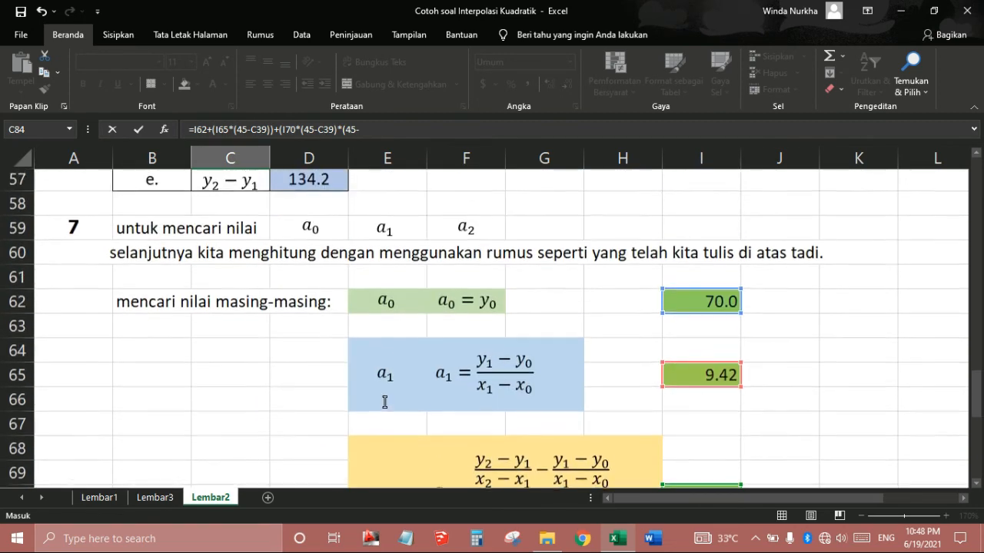
{"action": "scroll", "coordinate": [472, 422], "scroll_direction": "up", "scroll_amount": 2}
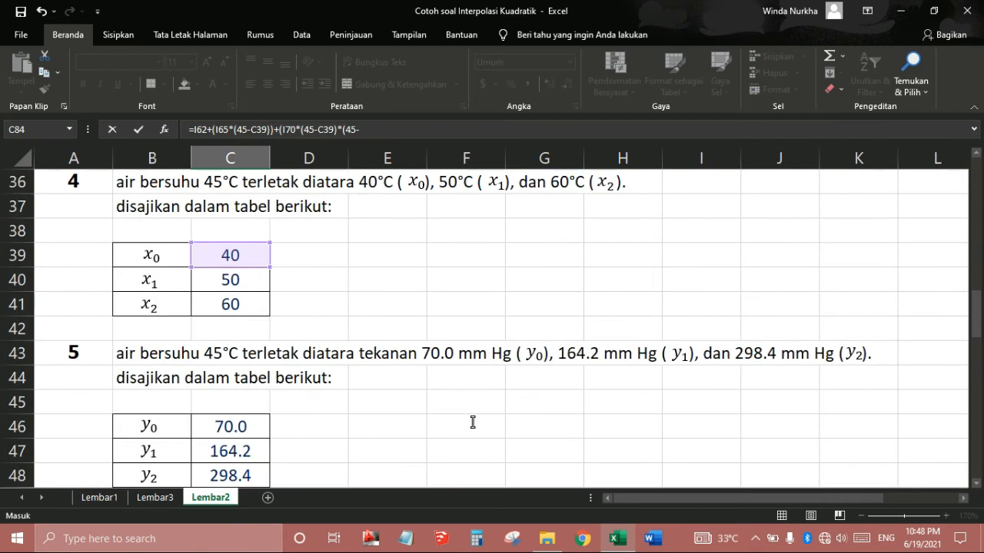
{"action": "key", "text": "Down"}
{"action": "scroll", "coordinate": [423, 444], "scroll_direction": "down", "scroll_amount": 13}
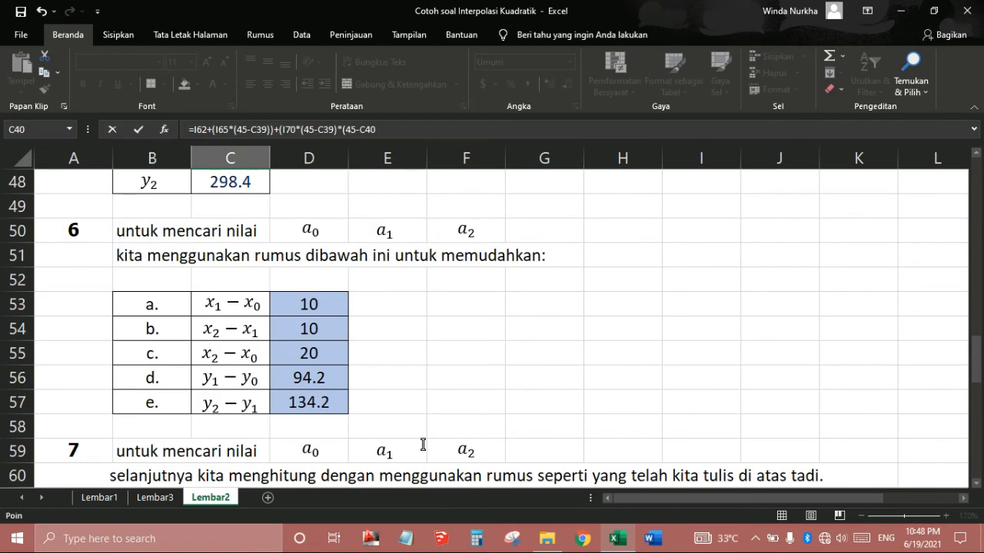
{"action": "scroll", "coordinate": [422, 444], "scroll_direction": "down", "scroll_amount": 1}
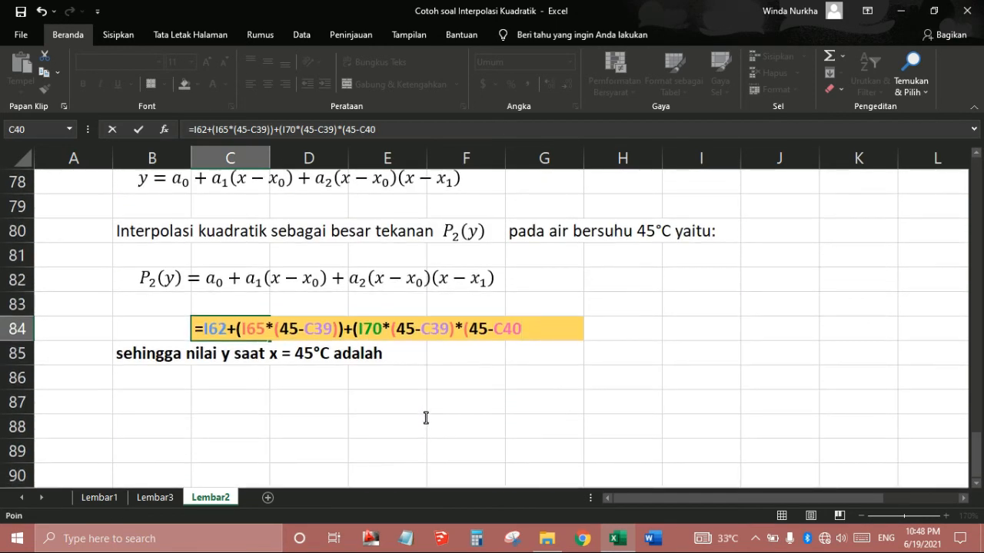
{"action": "type", "text": "))"}
{"action": "key", "text": "Return"}
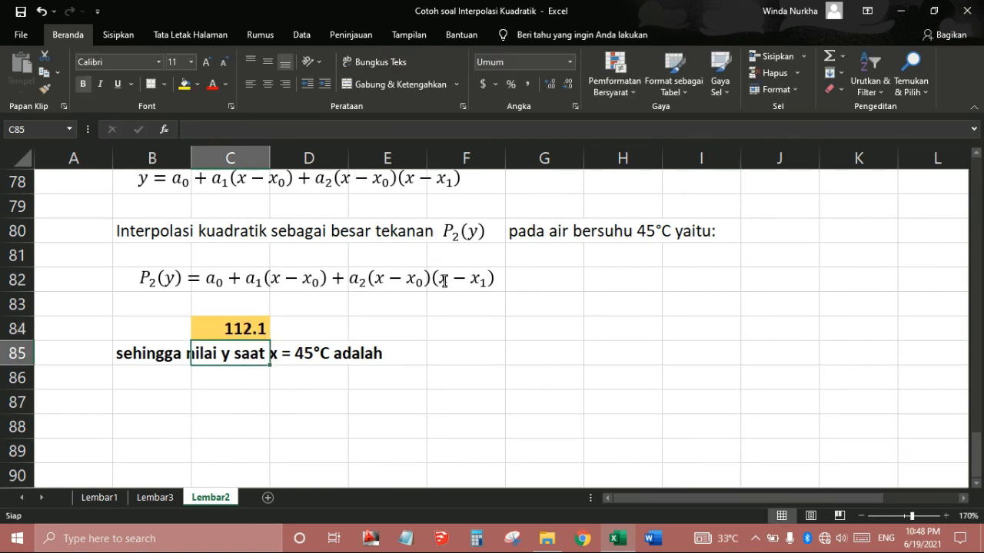
Append the value 112.1 to the end of the concluding sentence in B85.
{"action": "key", "text": "Up"}
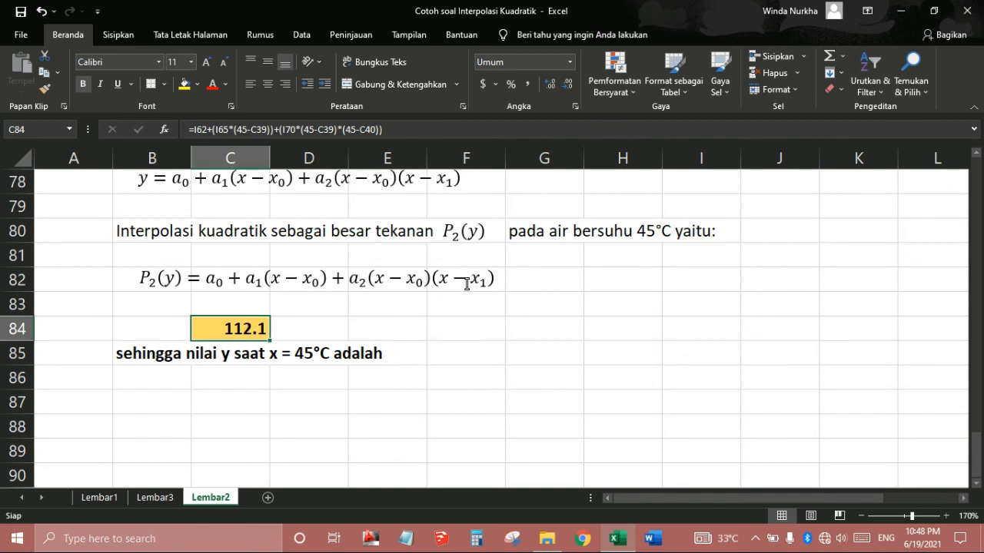
{"action": "left_click", "coordinate": [384, 353]}
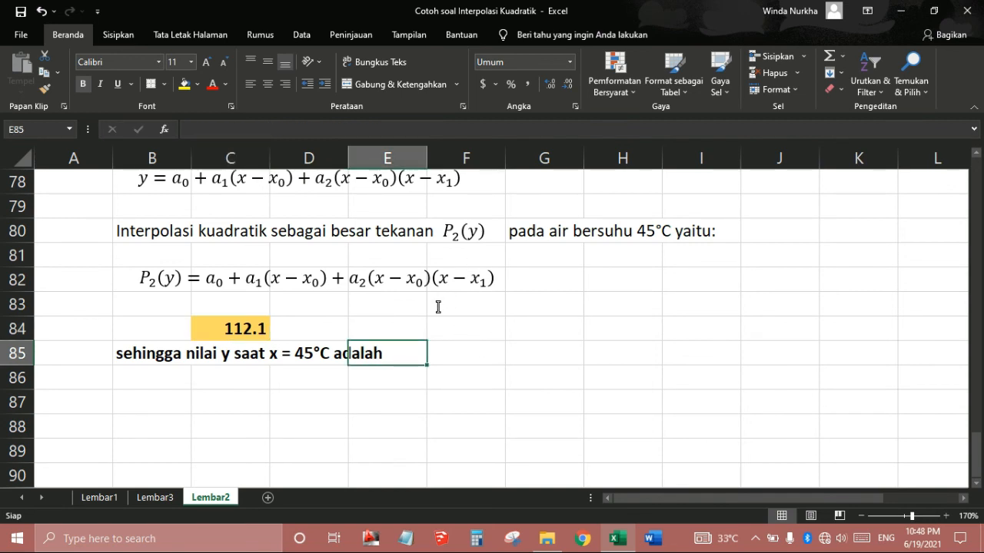
{"action": "double_click", "coordinate": [133, 354]}
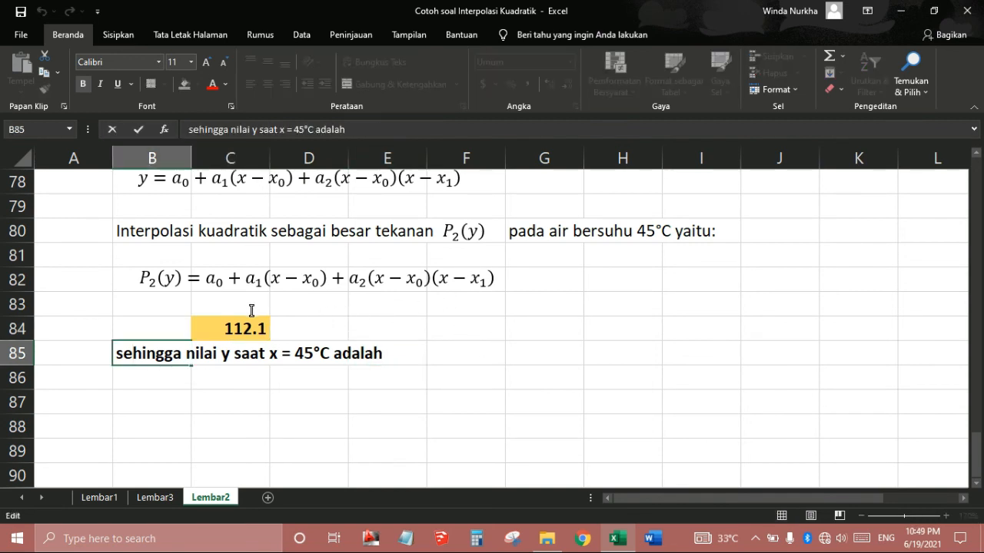
{"action": "type", "text": "112.1"}
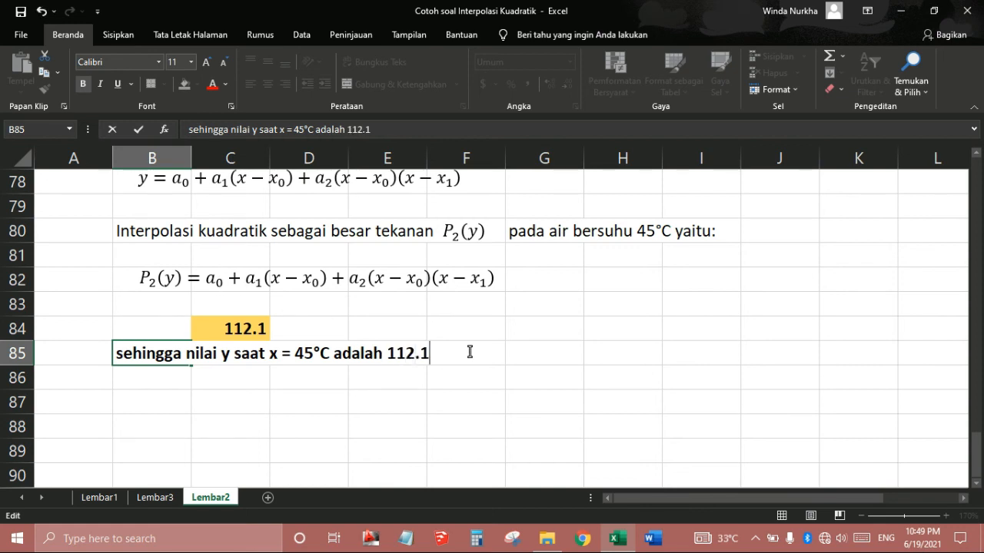
{"action": "left_click", "coordinate": [469, 375]}
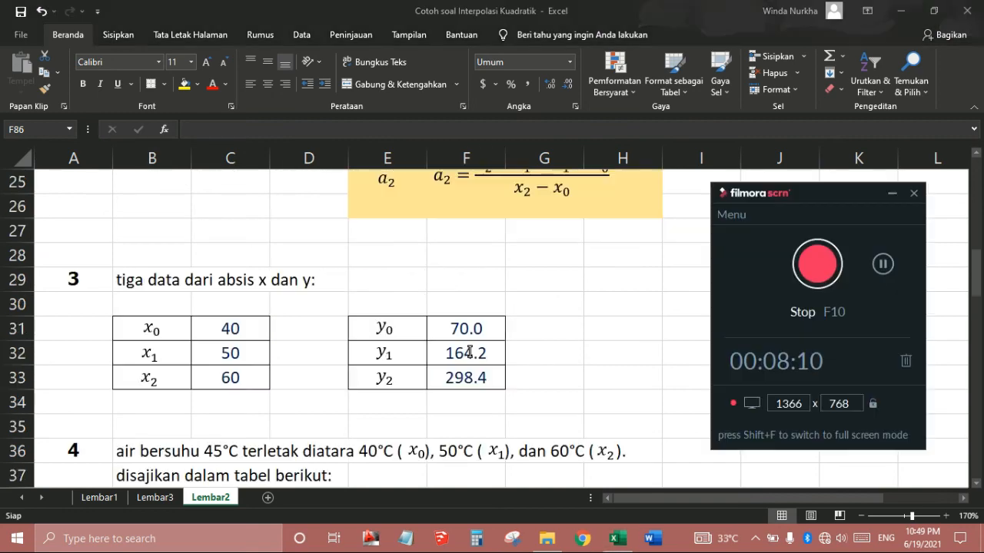
{"action": "scroll", "coordinate": [255, 340], "scroll_direction": "down", "scroll_amount": 5}
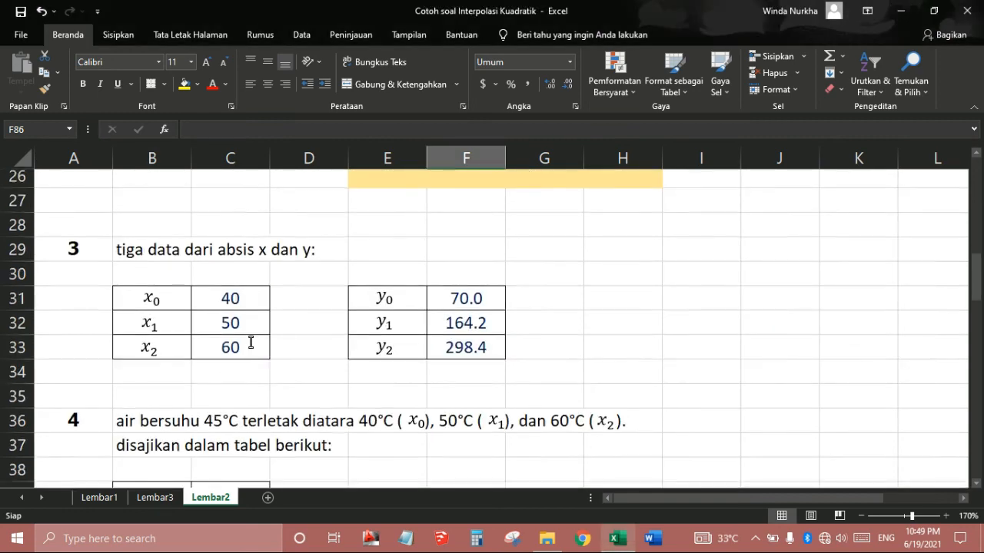